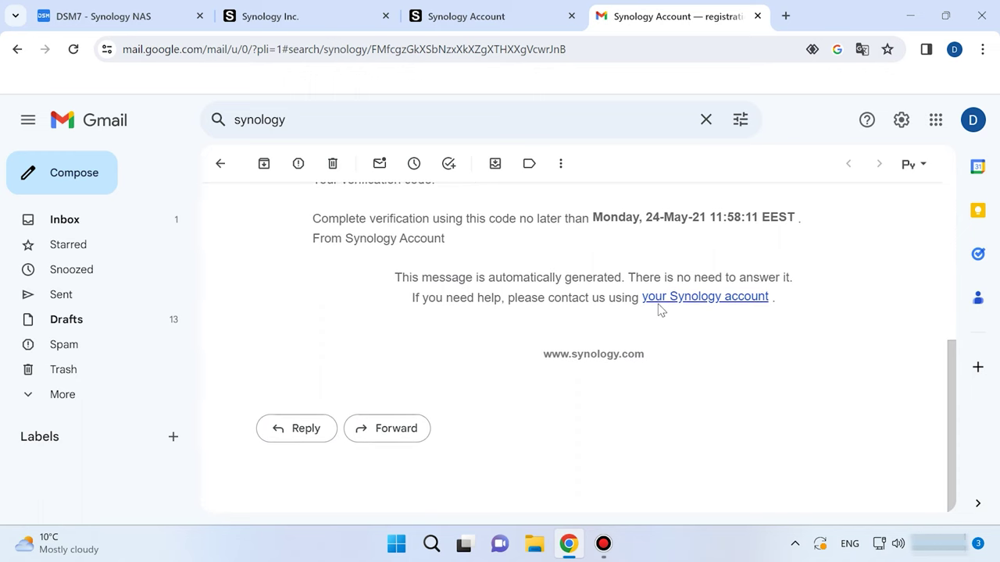
scroll(658, 311, "up", 5)
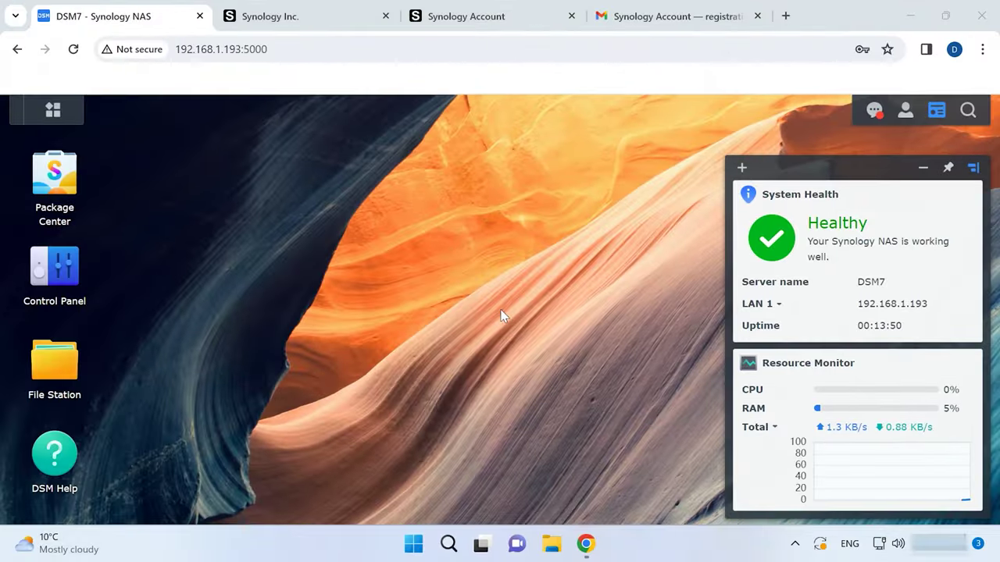
Back up the NAS system configuration to a .dss file through Control Panel's Update & Restore configuration backup.
left_click(66, 291)
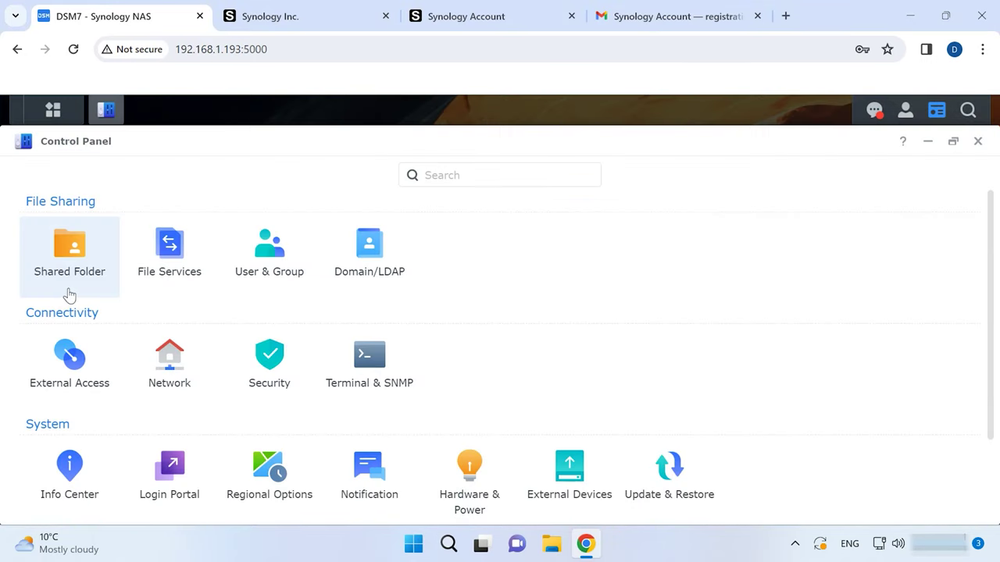
left_click(677, 505)
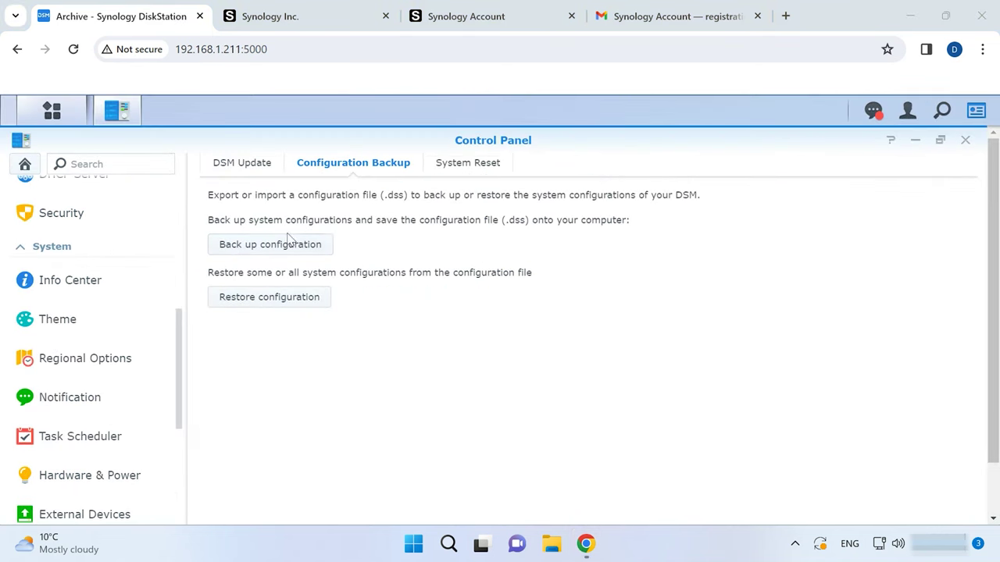
left_click(277, 252)
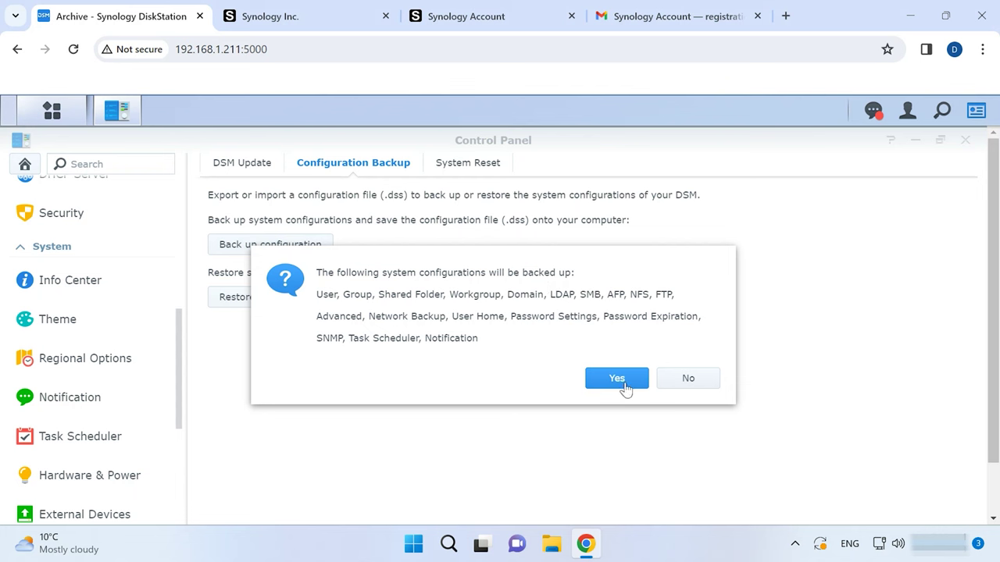
left_click(617, 380)
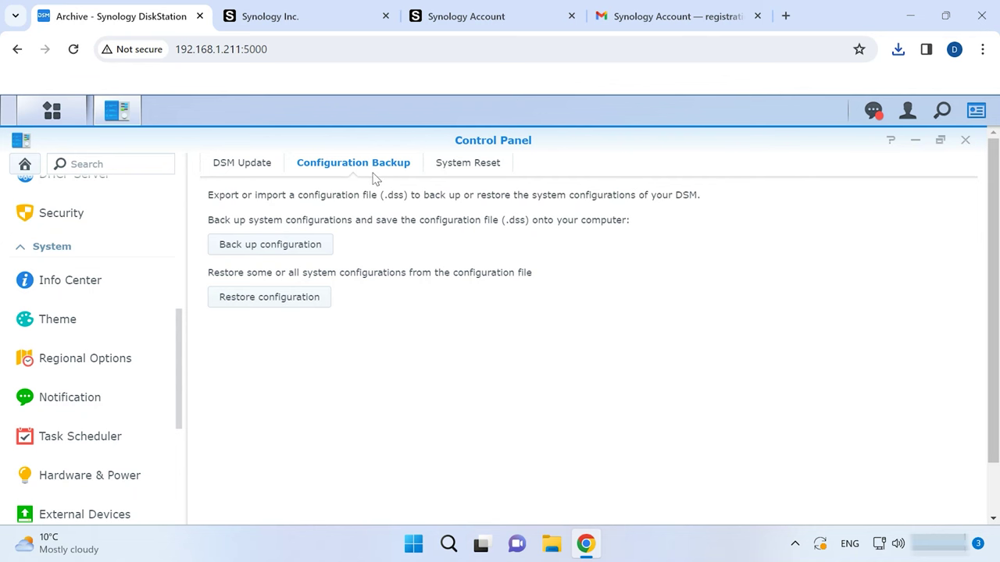
Restore the system configuration from the file Archive_20231115.dss in the Downloads folder.
left_click(281, 304)
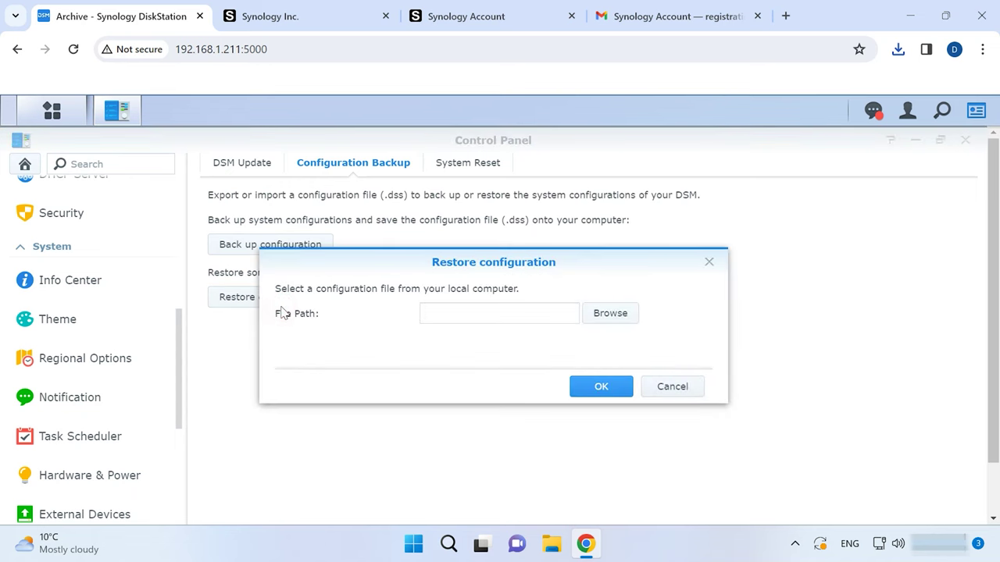
left_click(613, 314)
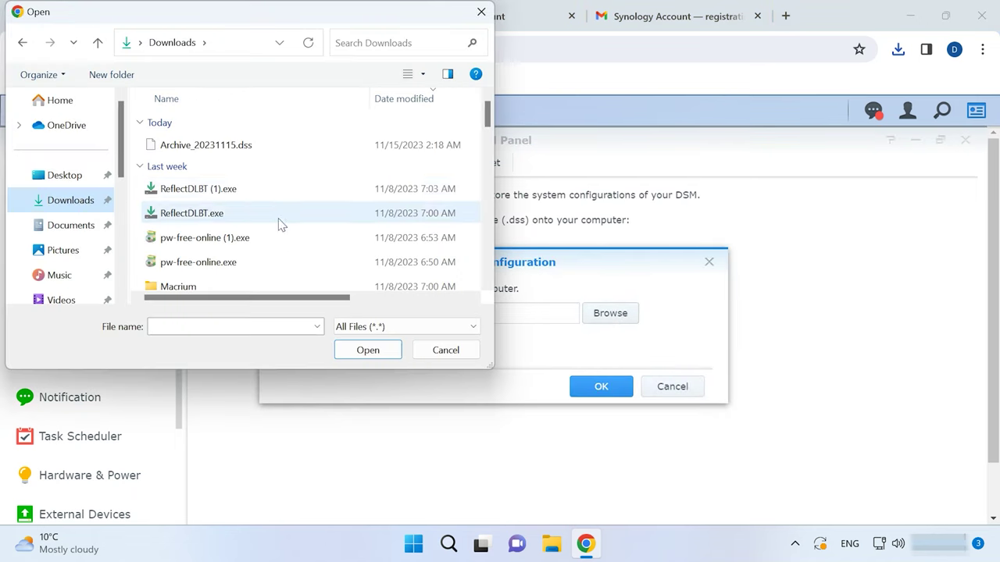
left_click(224, 151)
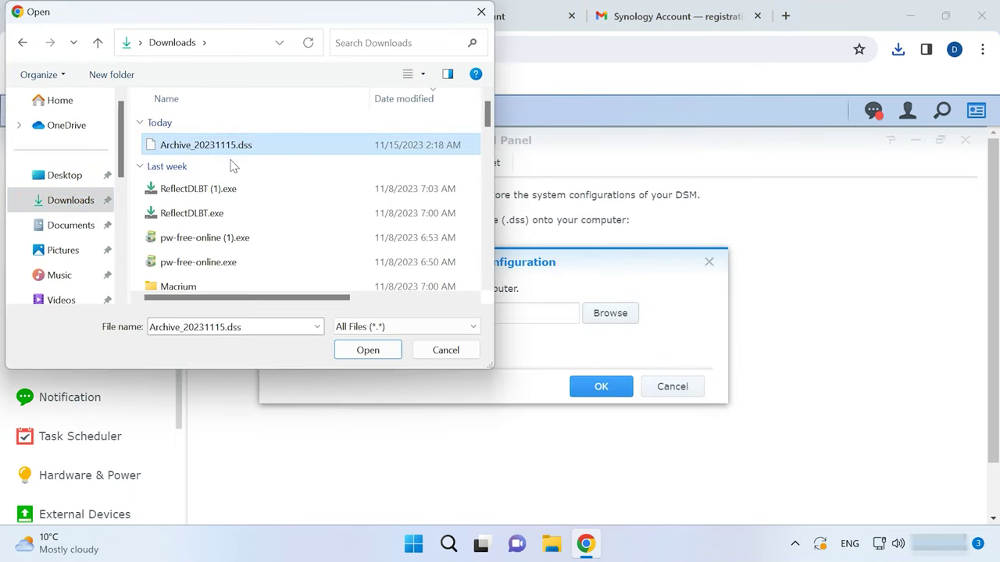
left_click(367, 350)
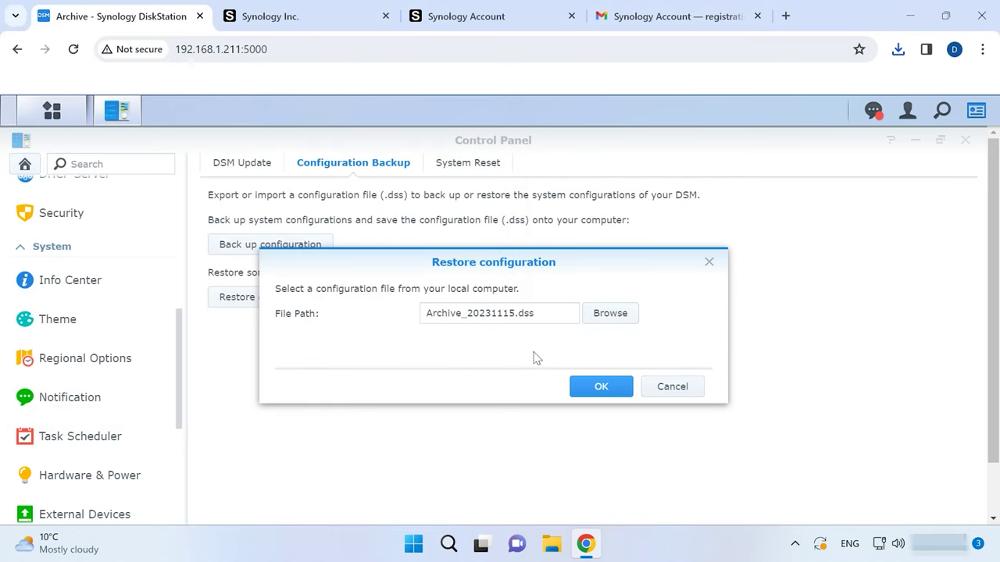
left_click(611, 399)
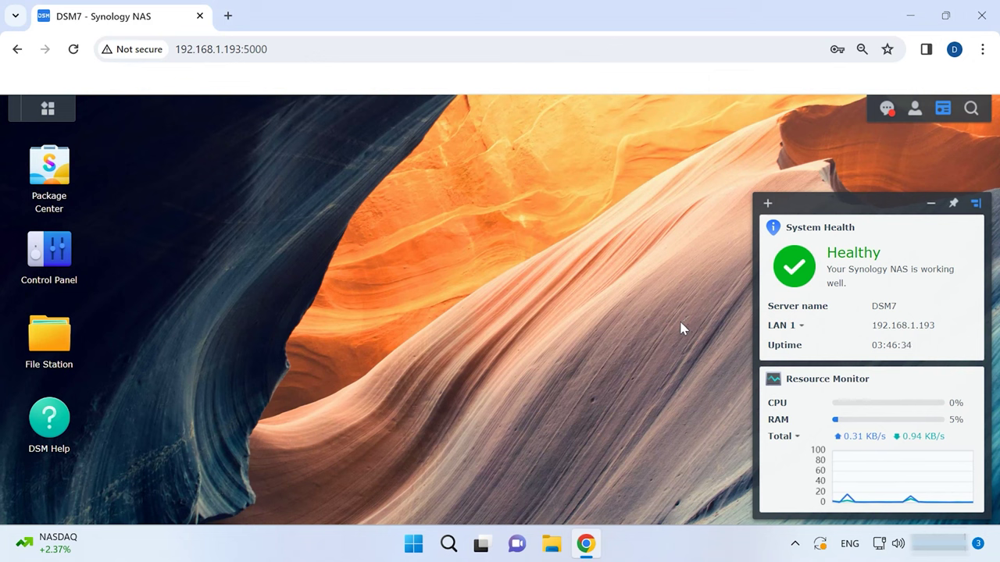
Search Package Center for hyper backup, open the installed Hyper Backup package and dismiss its initial Backup Wizard.
left_click(56, 203)
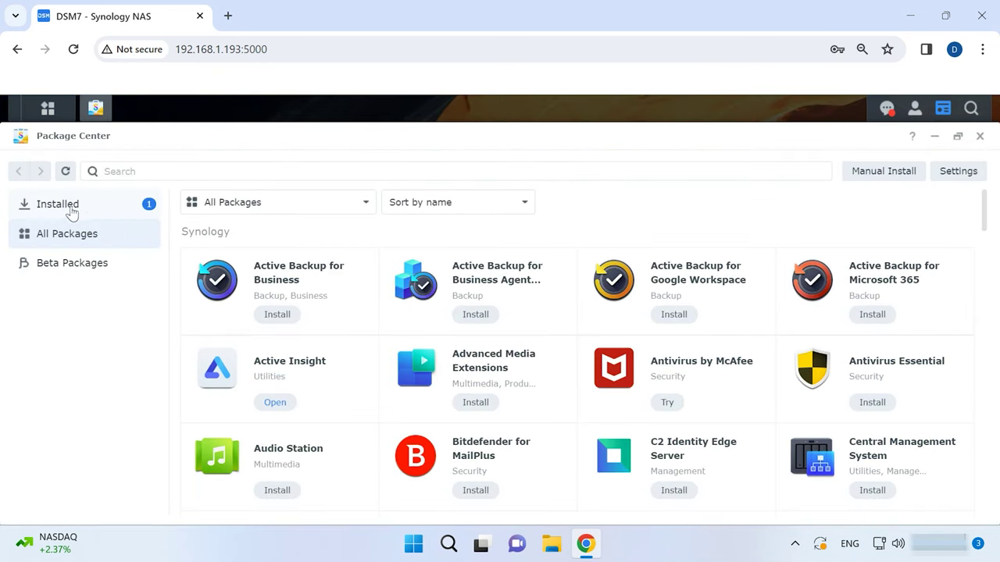
left_click(265, 173)
type("hyper backup")
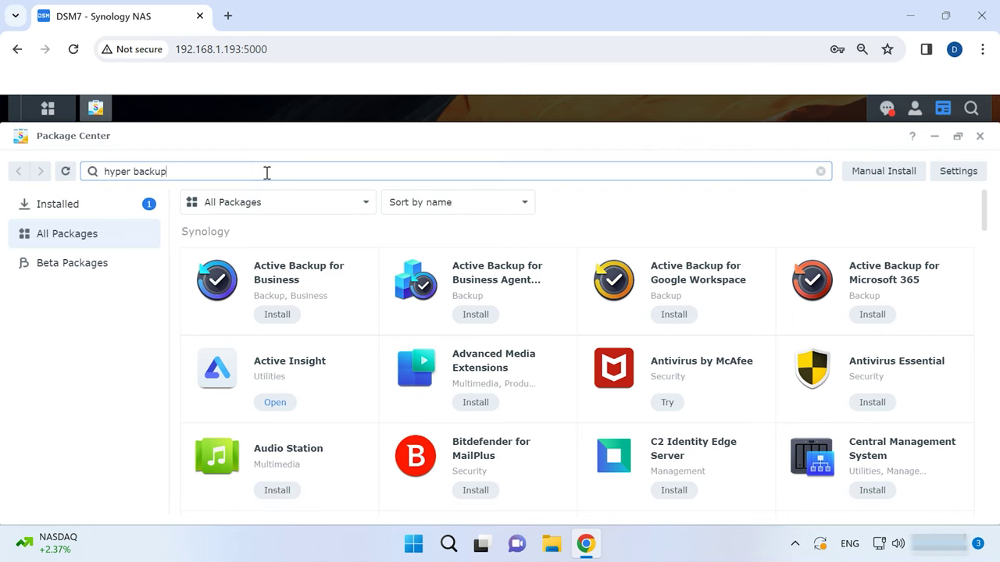
key("Return")
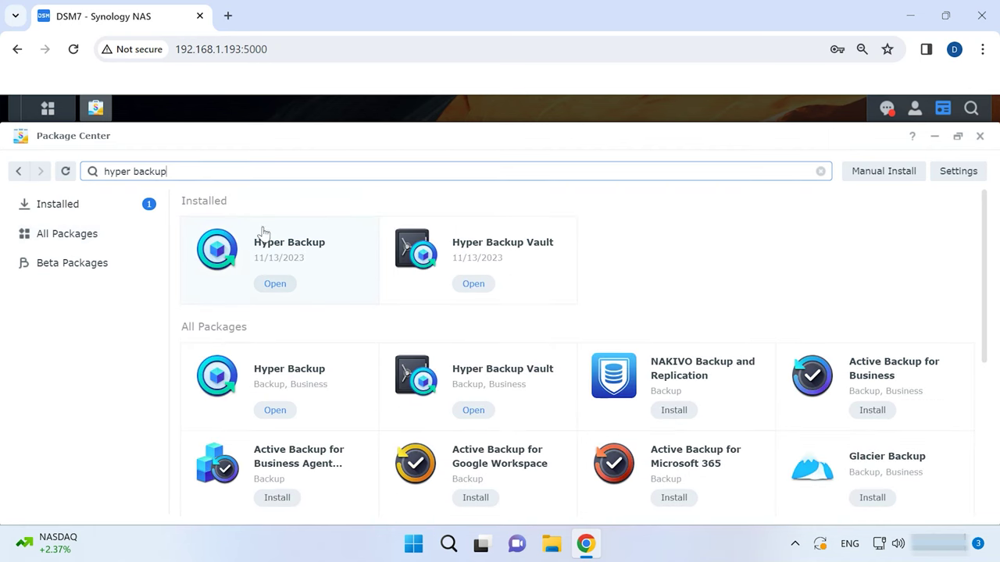
left_click(295, 257)
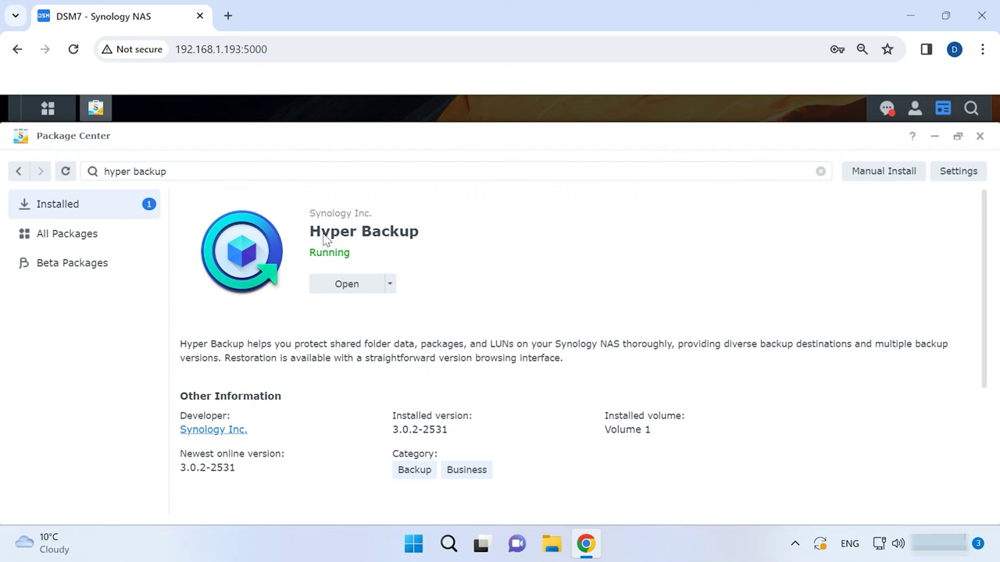
left_click(350, 285)
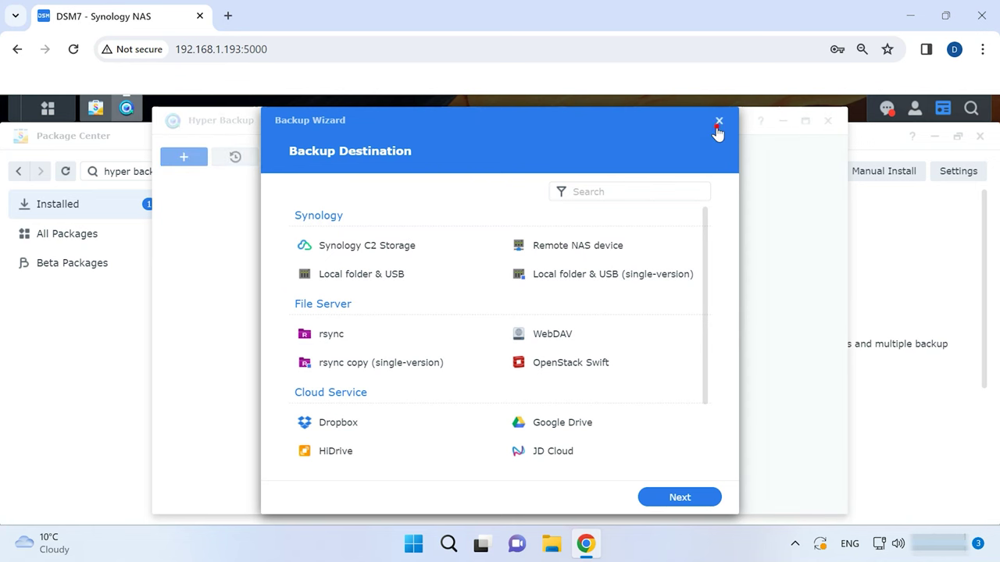
left_click(719, 121)
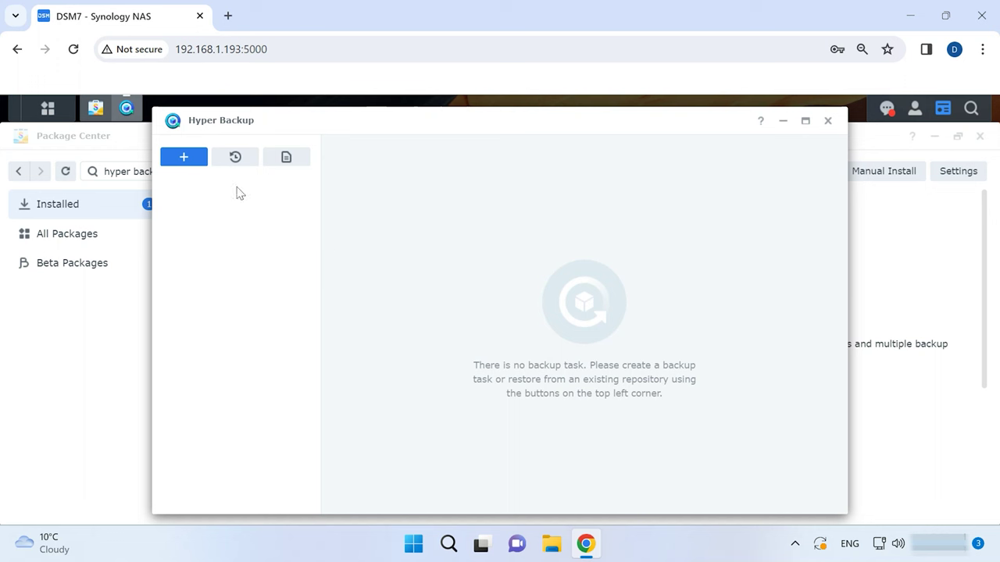
Create a new data backup task with Synology C2 Storage as the backup destination.
left_click(185, 164)
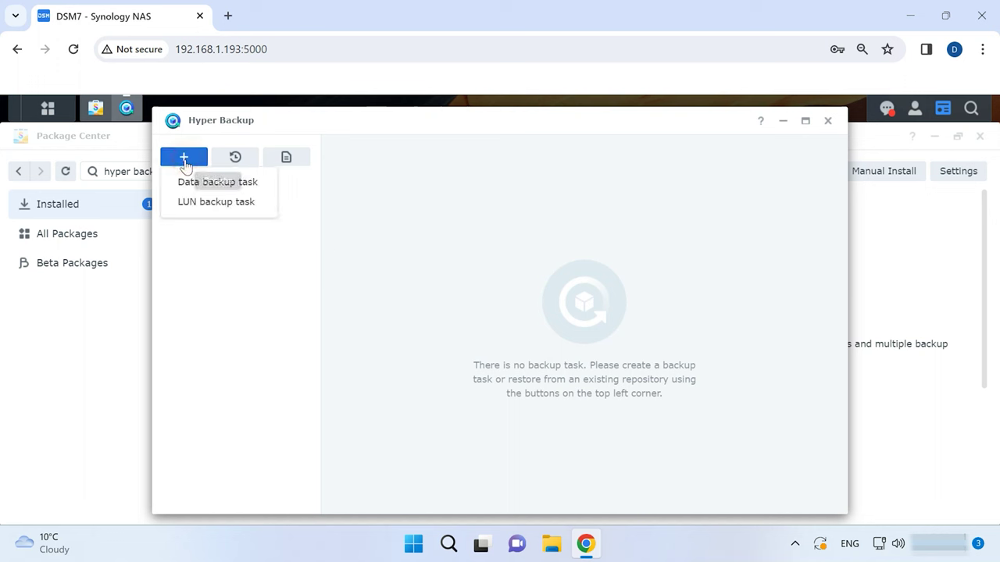
left_click(224, 191)
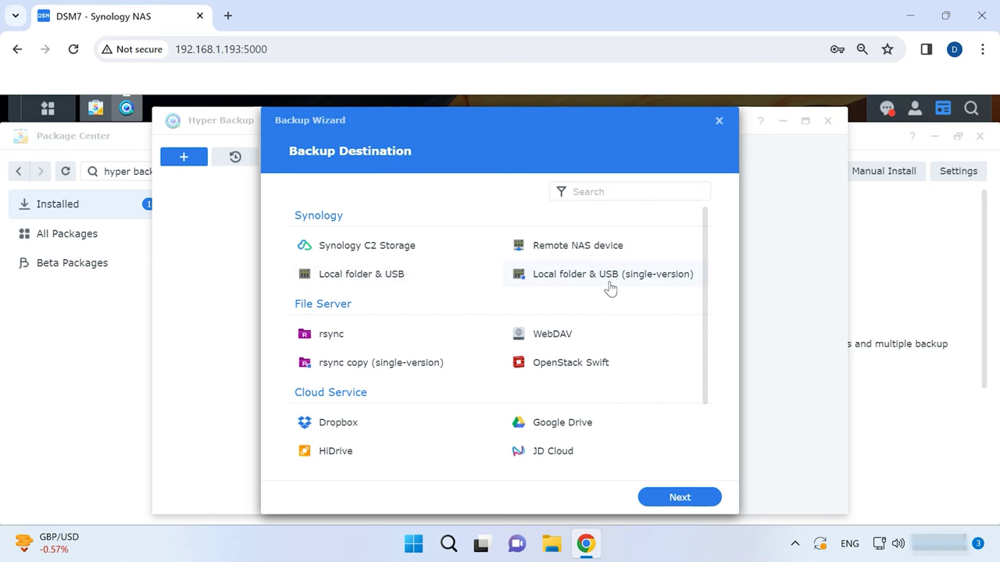
left_click(369, 259)
left_click(701, 500)
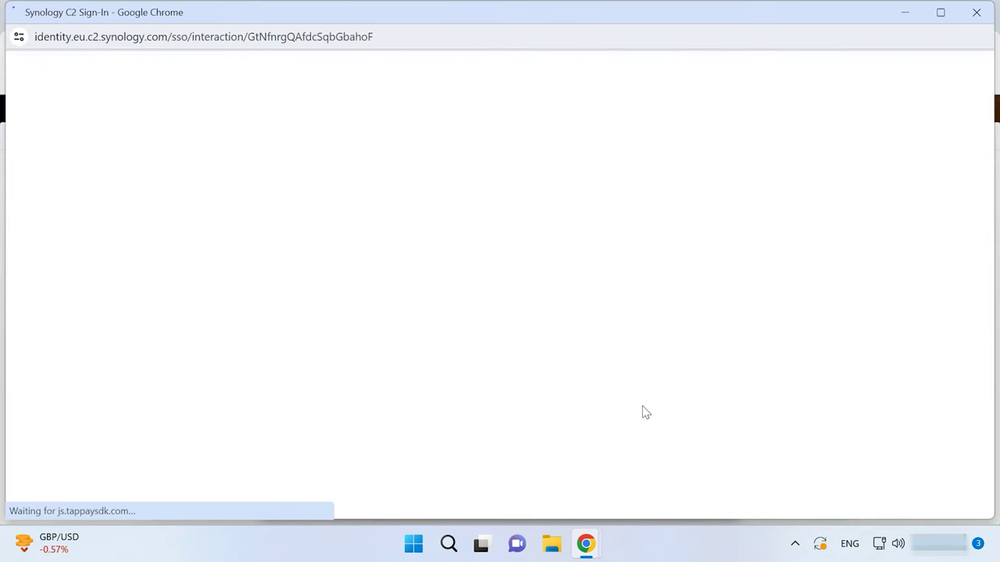
Continue through the Synology C2 sign-in, get the C2 Storage free trial and allow the NAS to back up data there.
left_click(519, 364)
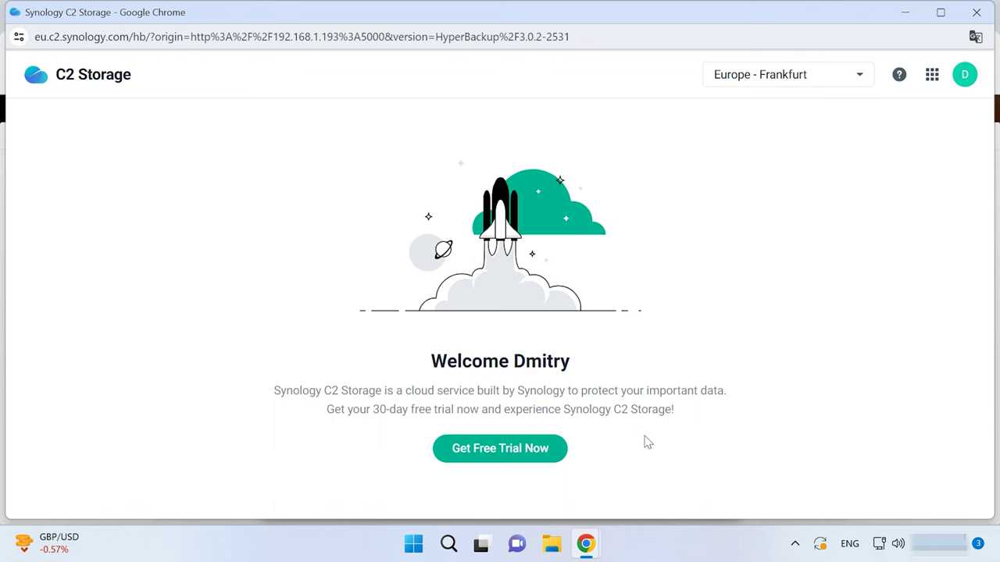
left_click(500, 457)
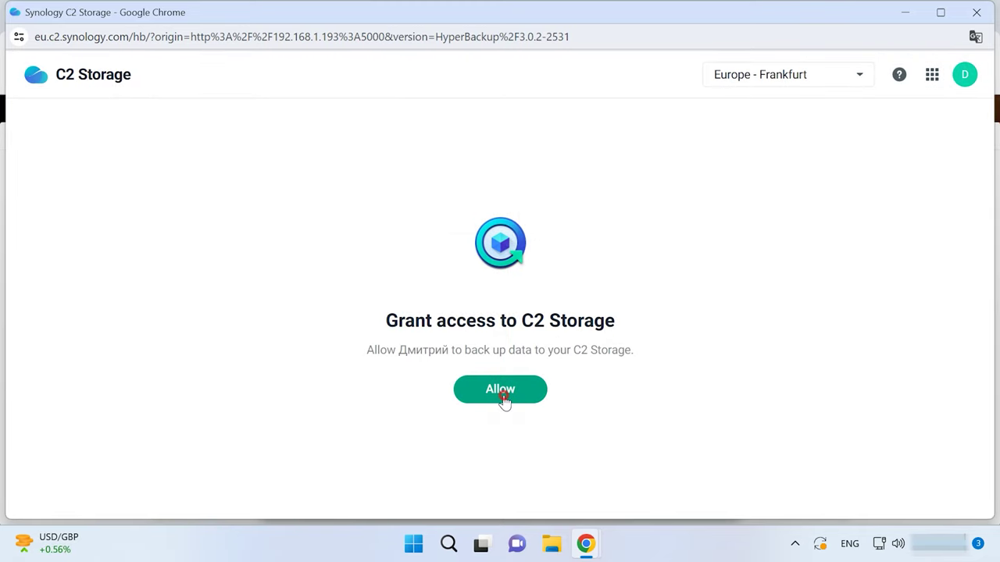
left_click(506, 400)
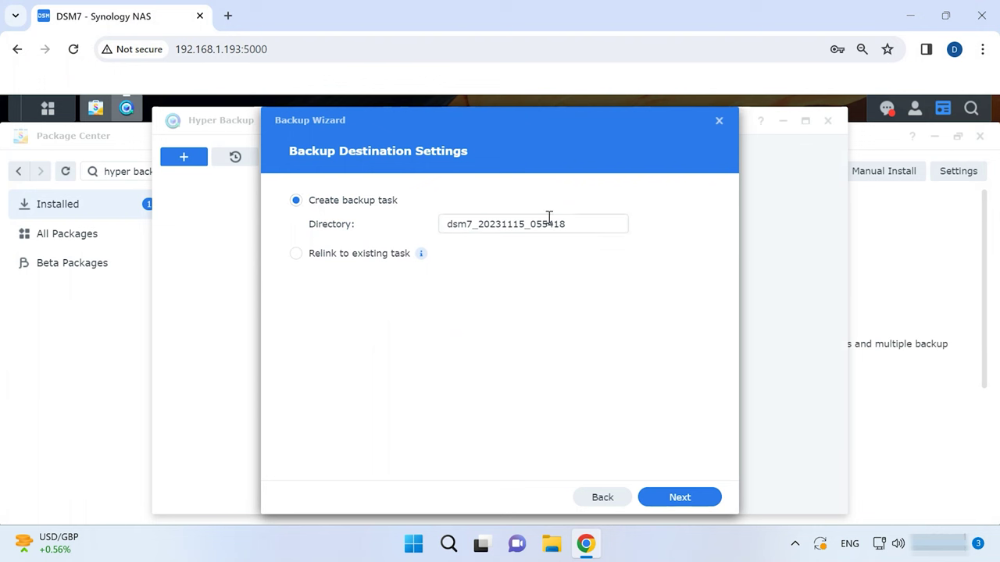
Accept the suggested destination directory for the C2 task and select the sharedata folder on Volume 1 as the backup source.
left_click(691, 505)
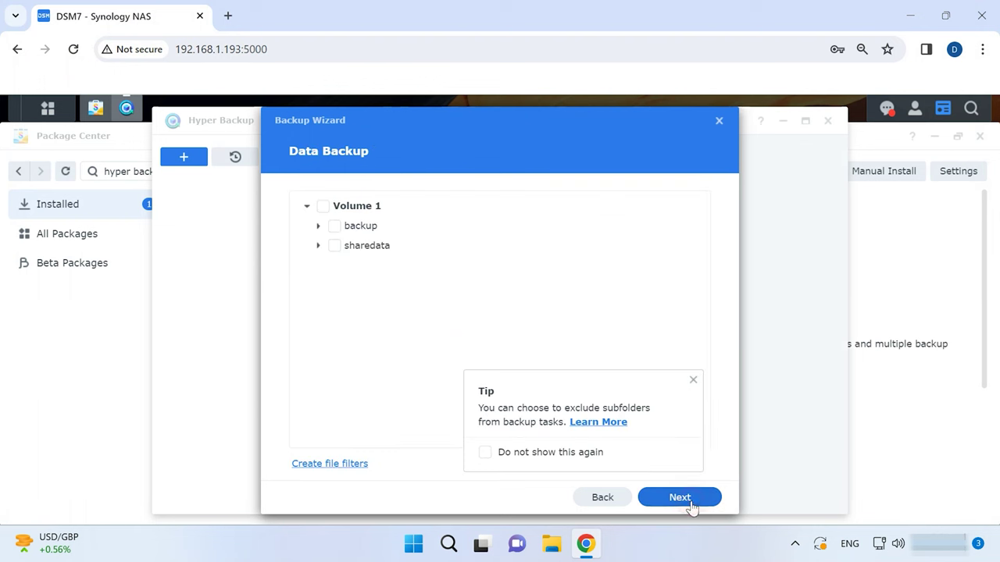
left_click(332, 246)
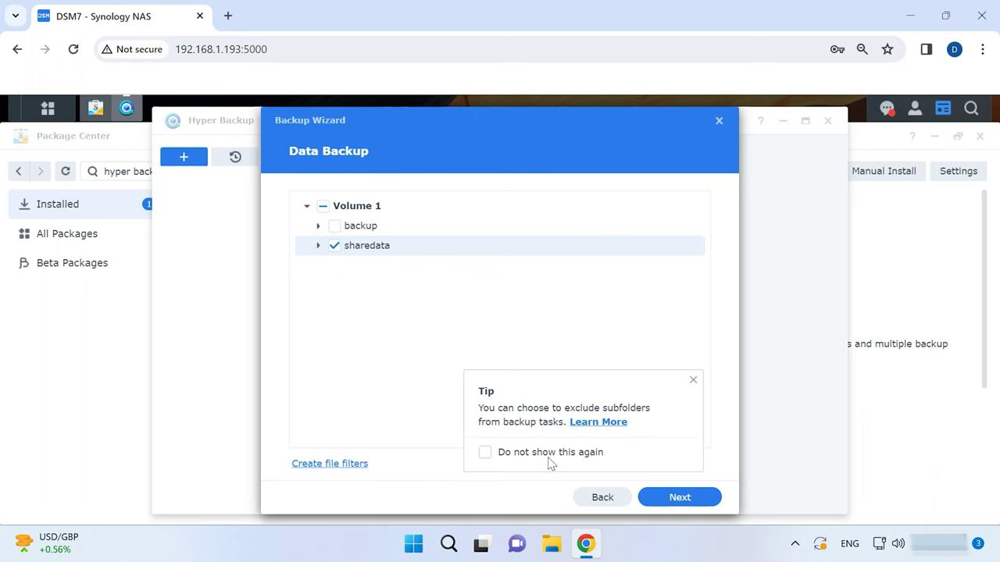
left_click(692, 383)
left_click(679, 503)
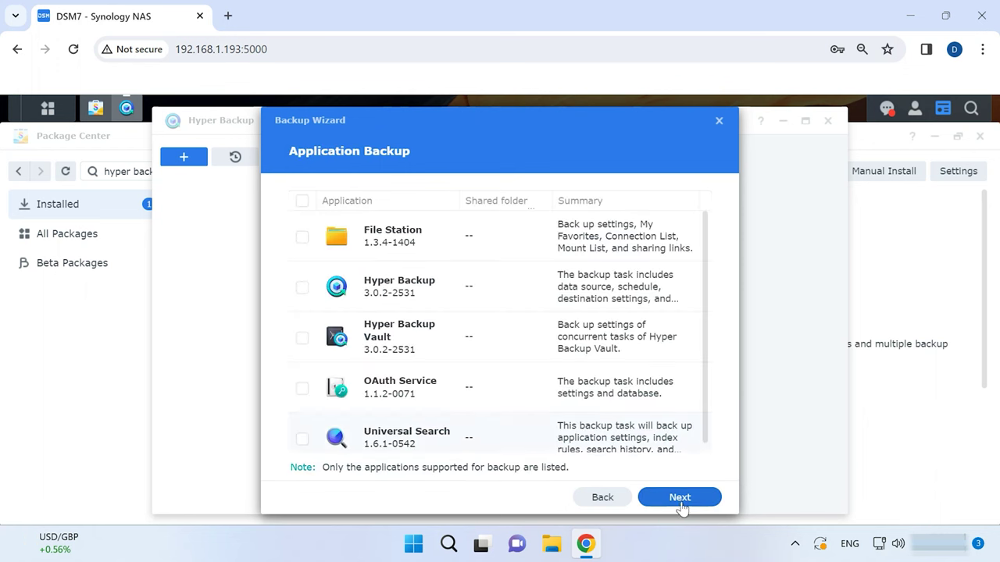
Finish the Synology C2 task without applications, keeping the default schedule and leaving backup rotation off, and start the backup immediately.
left_click(685, 502)
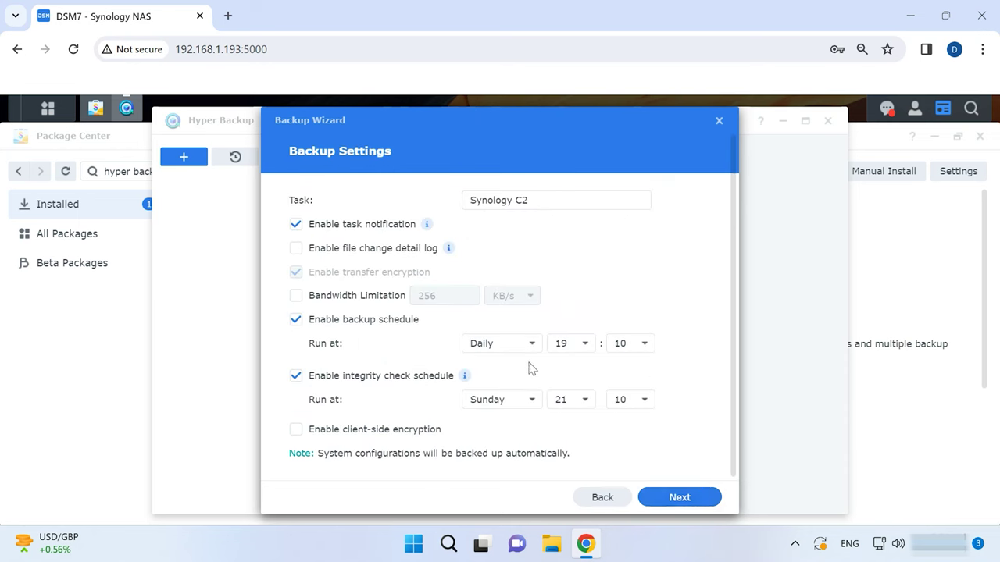
left_click(670, 502)
left_click(676, 503)
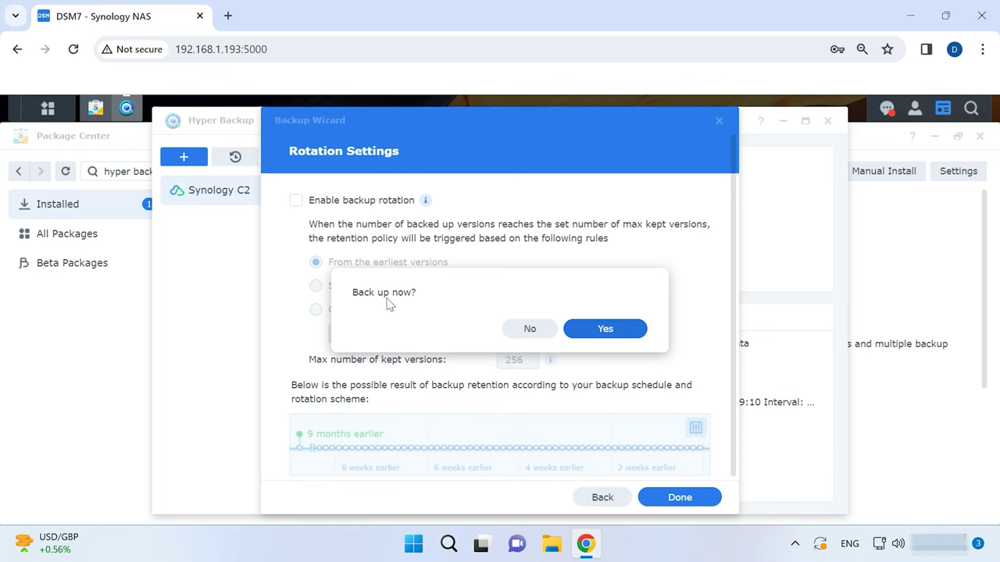
left_click(614, 335)
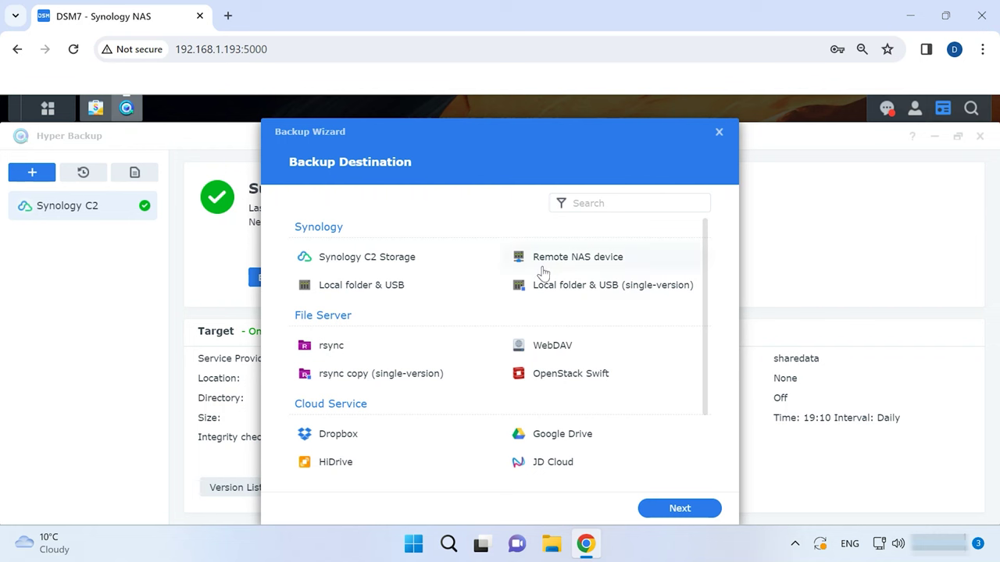
Set Remote NAS device as the destination of another backup task and select the server Archive (192.168.1.211).
left_click(592, 265)
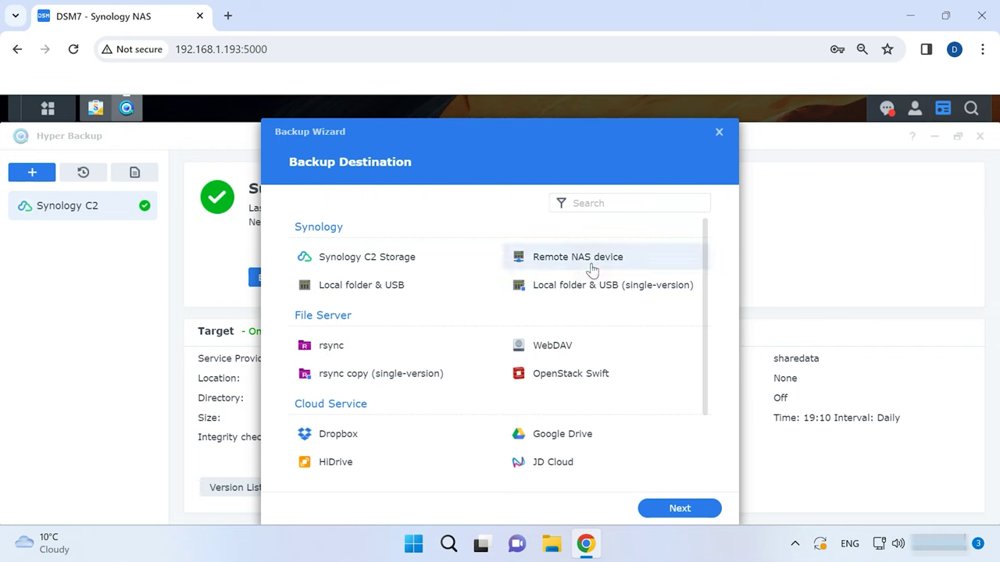
left_click(678, 509)
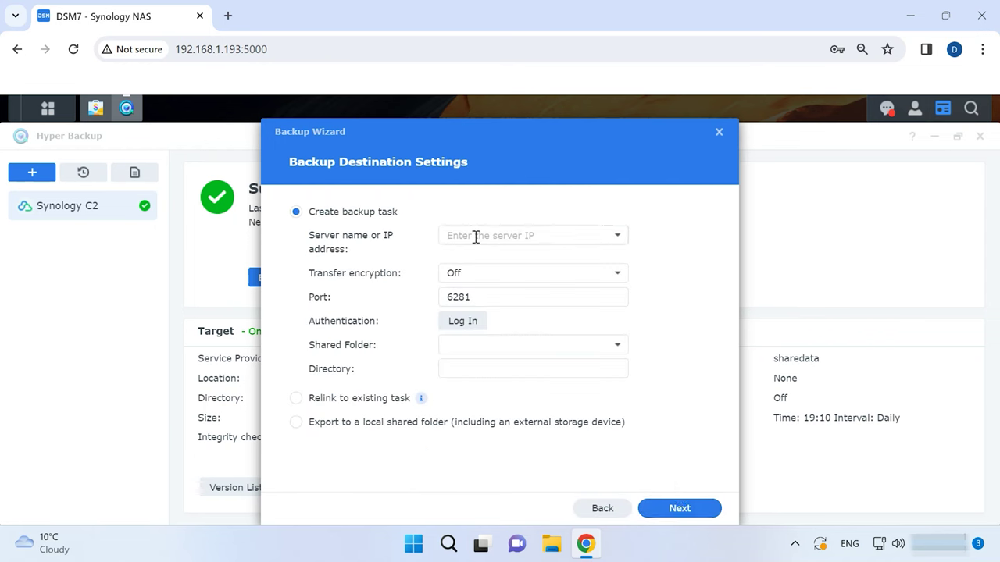
left_click(620, 244)
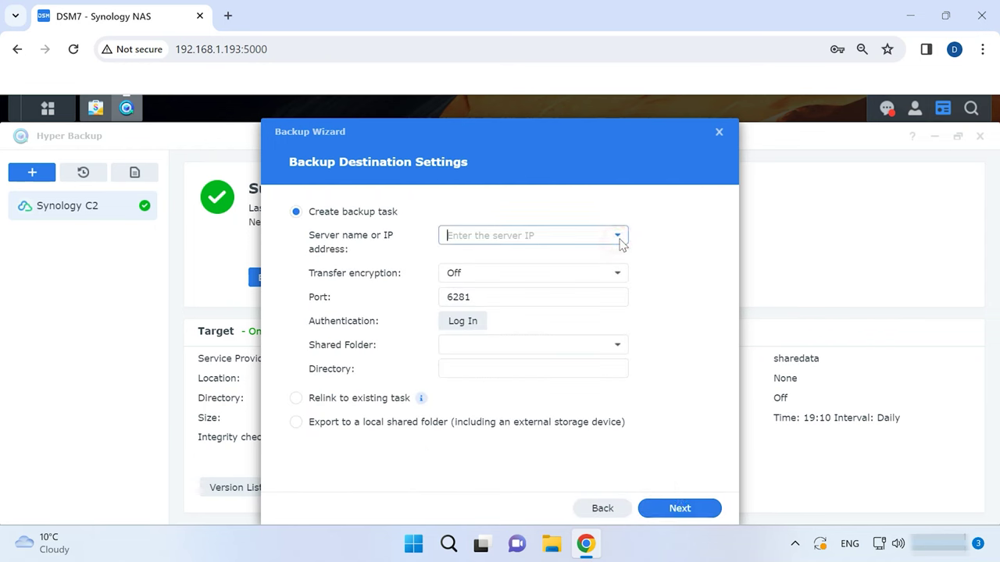
left_click(620, 243)
left_click(509, 270)
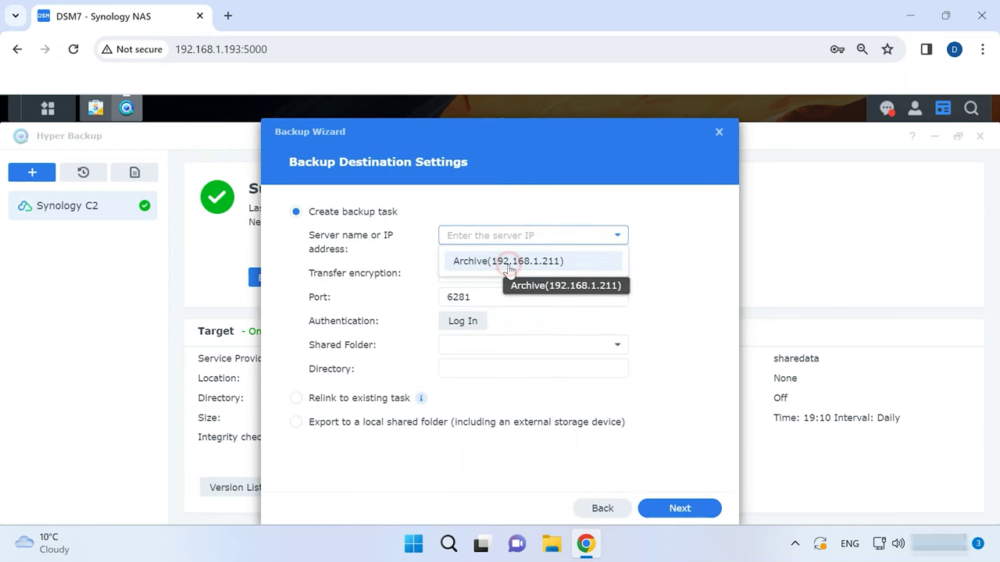
Log in to the Archive server with the DSM account username and password and choose Garbage as the destination shared folder.
left_click(464, 324)
left_click(636, 389)
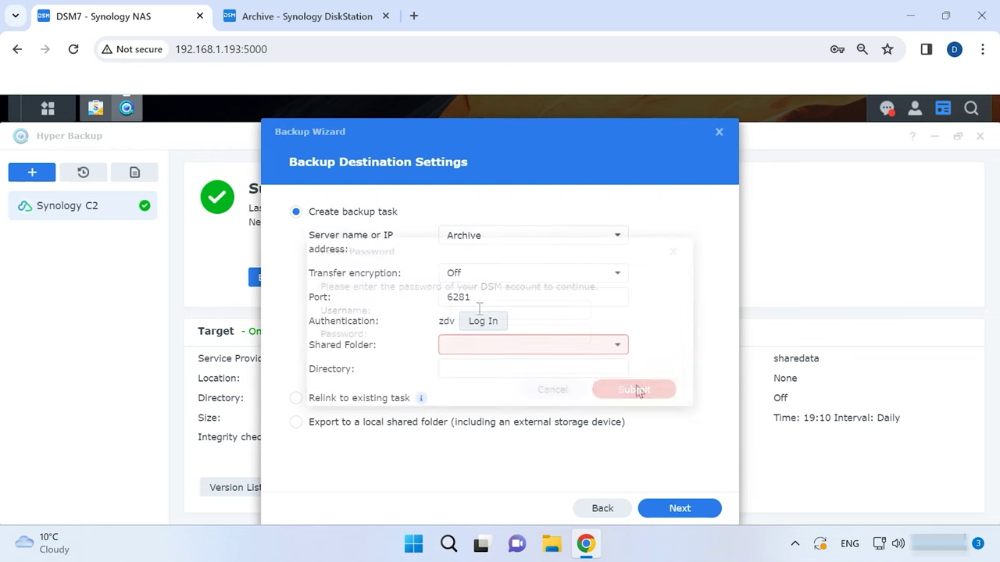
left_click(608, 349)
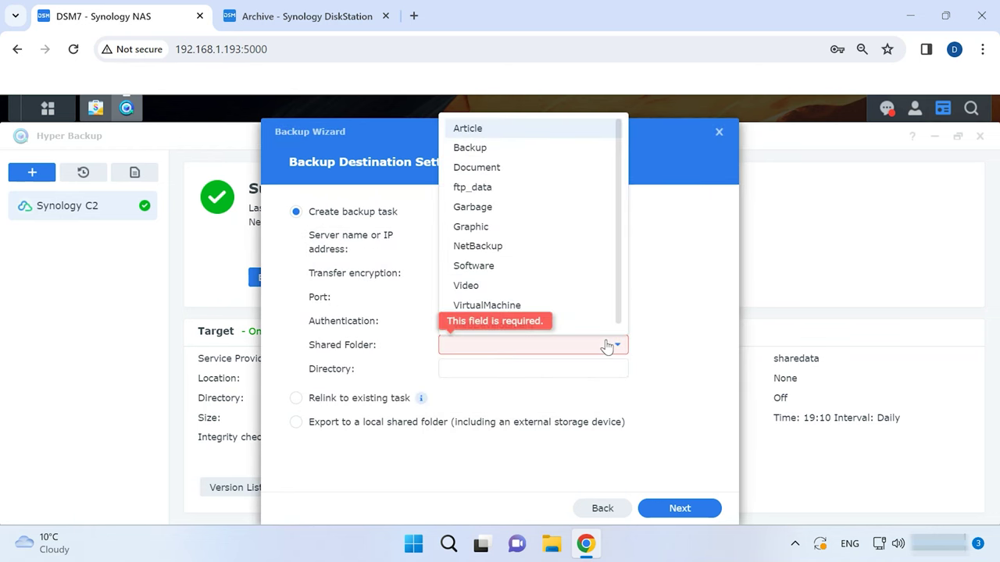
left_click(484, 209)
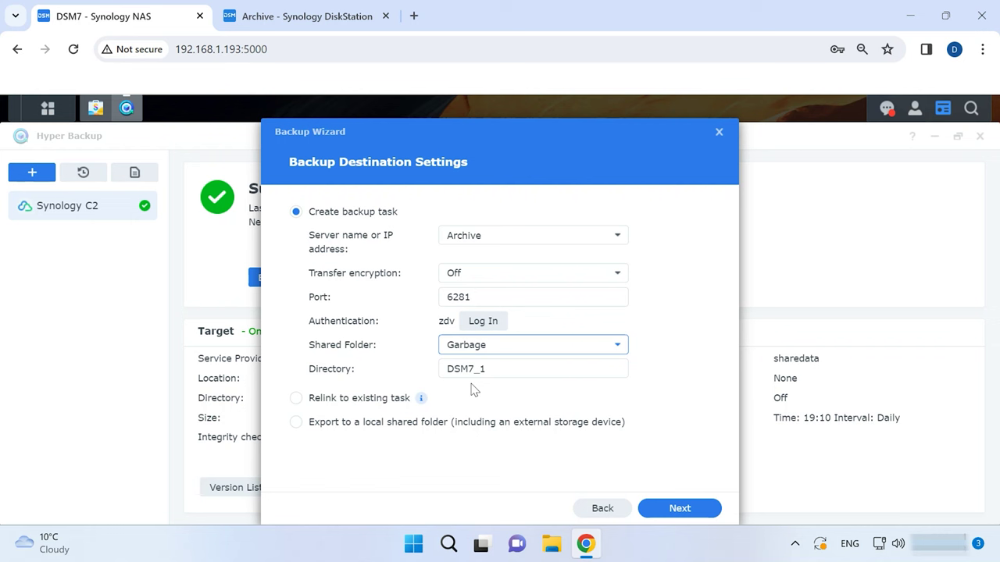
Accept the suggested directory DSM7_1 for the remote NAS task and select the sharedata folder on Volume 1 as the backup source.
left_click(689, 520)
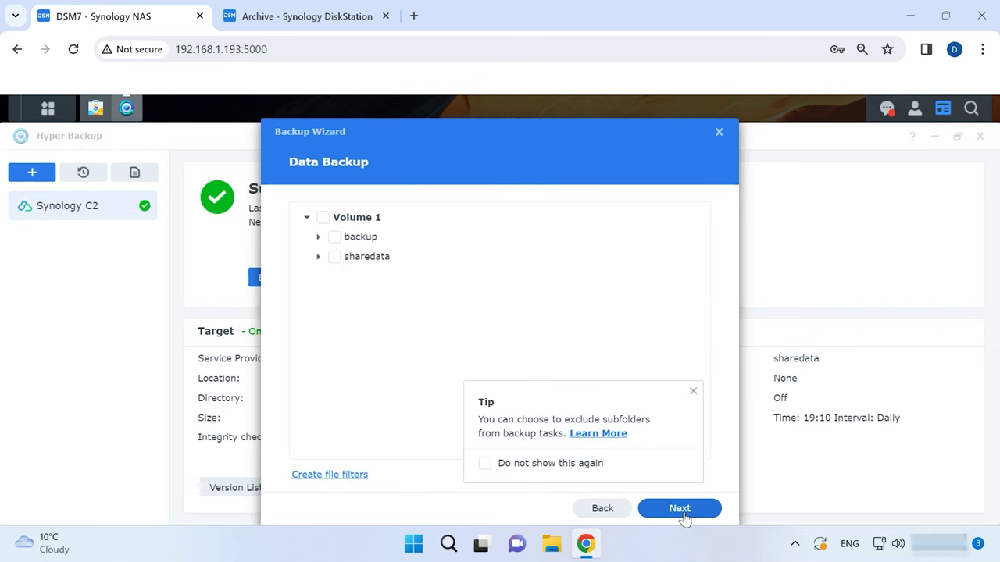
left_click(335, 259)
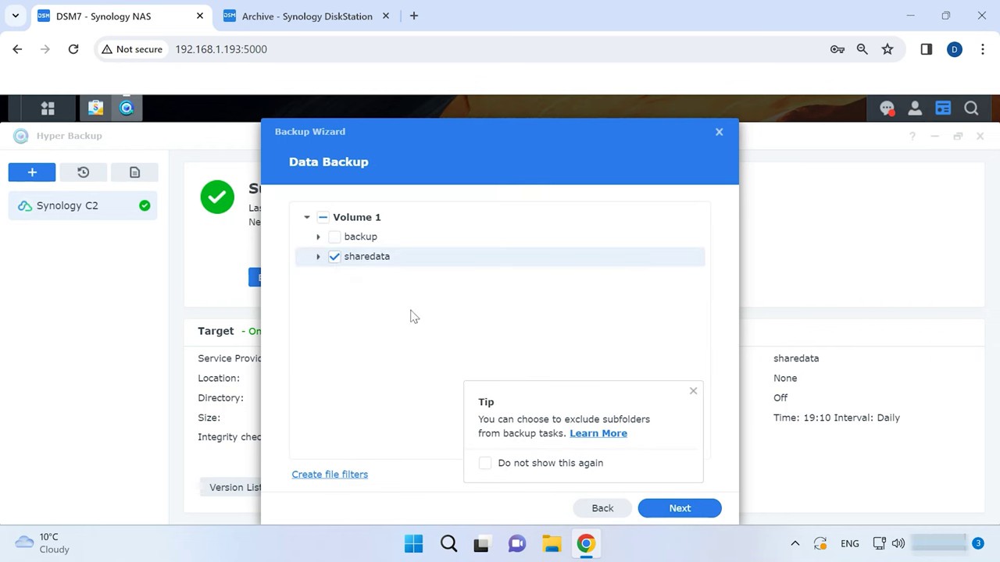
left_click(685, 513)
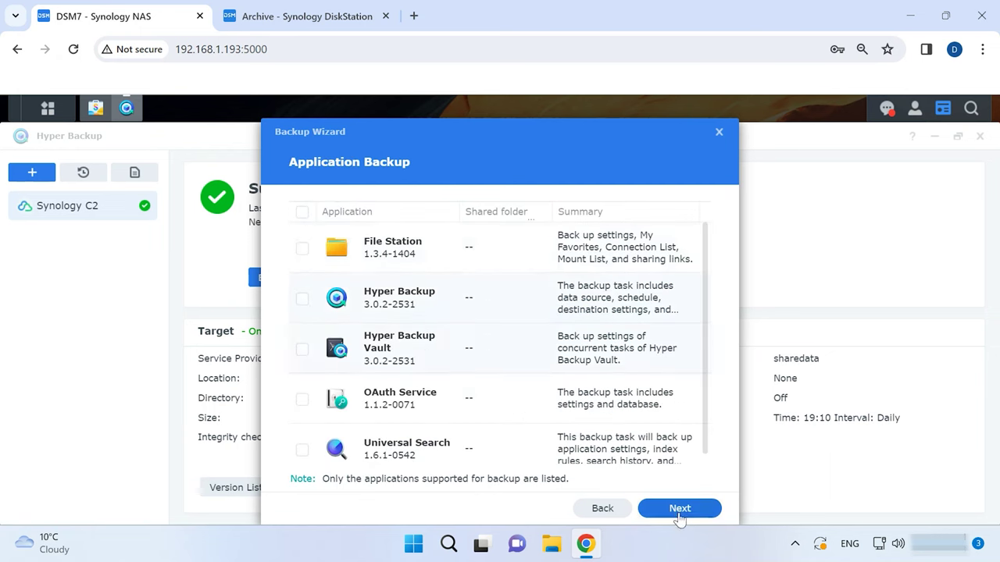
Finish the Synology NAS 1 task without applications, keeping the daily 03:00 schedule and leaving rotation off, and start the backup immediately.
left_click(679, 515)
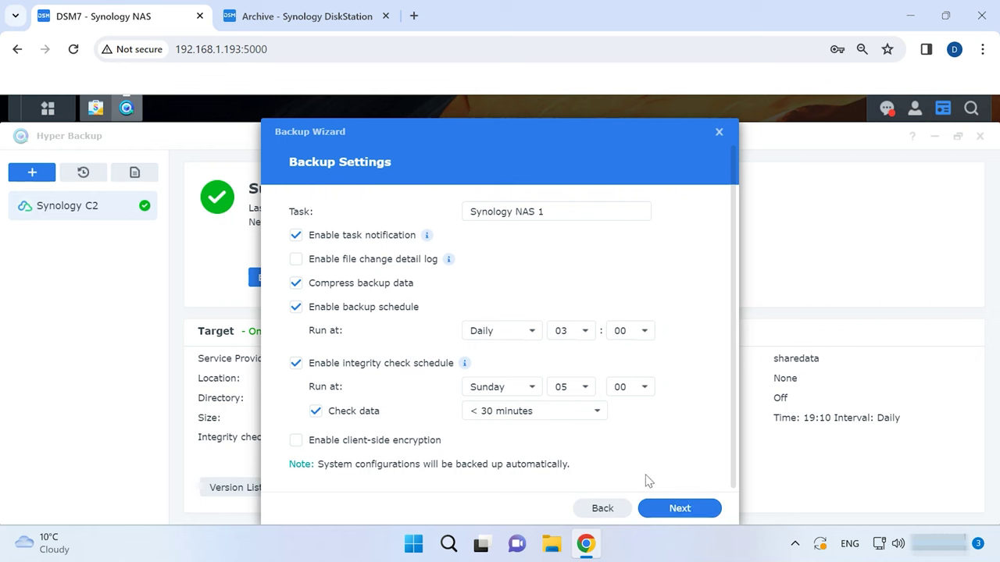
left_click(685, 512)
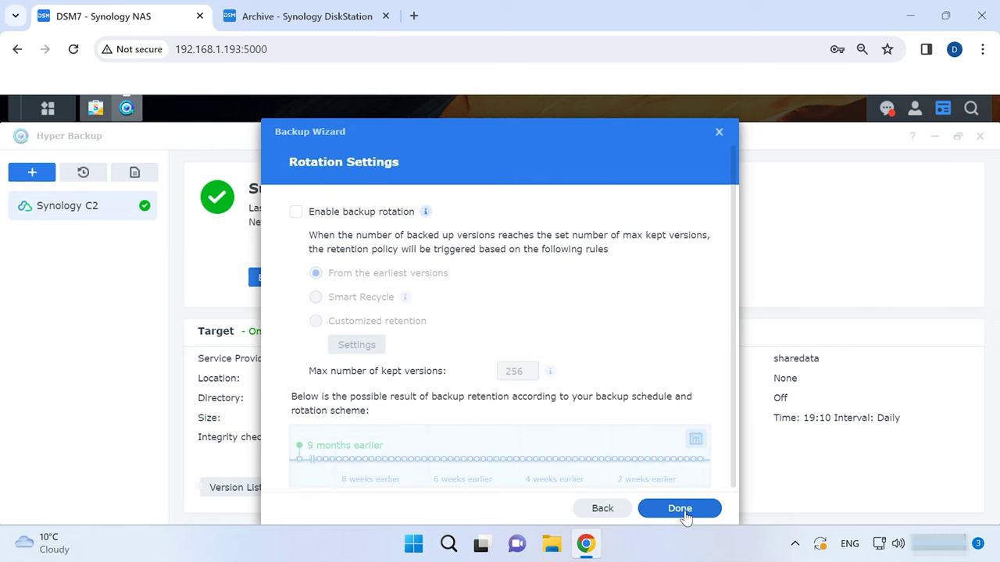
left_click(679, 510)
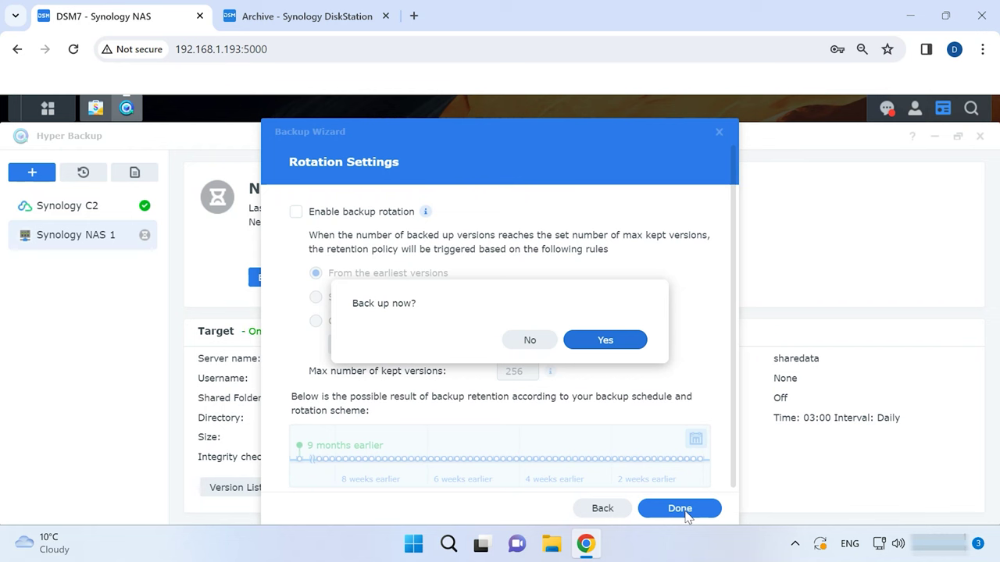
left_click(618, 345)
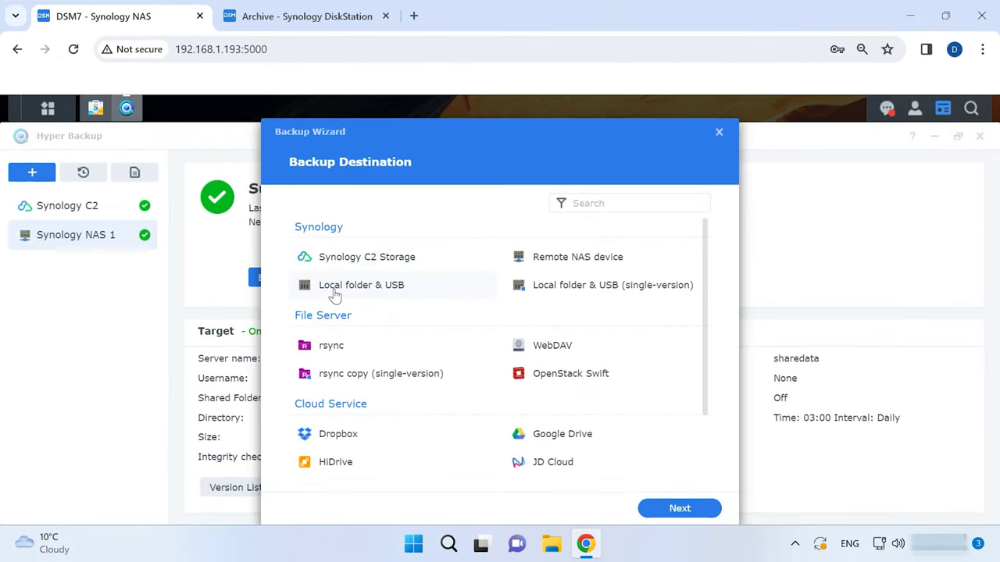
Set Local folder & USB as a new task's destination, accept shared folder backup and directory DSM7_2, and select sharedata as the source.
left_click(374, 290)
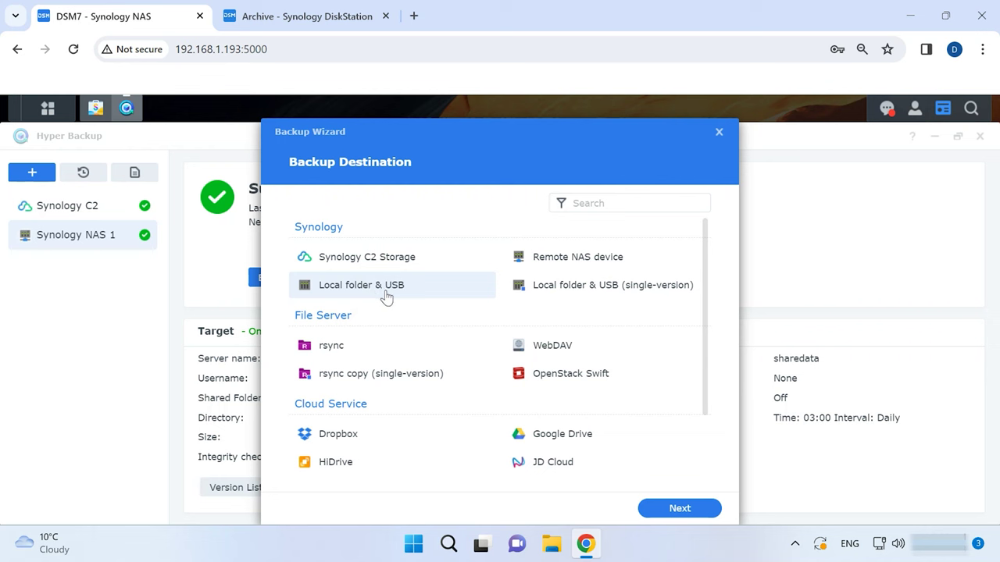
left_click(680, 512)
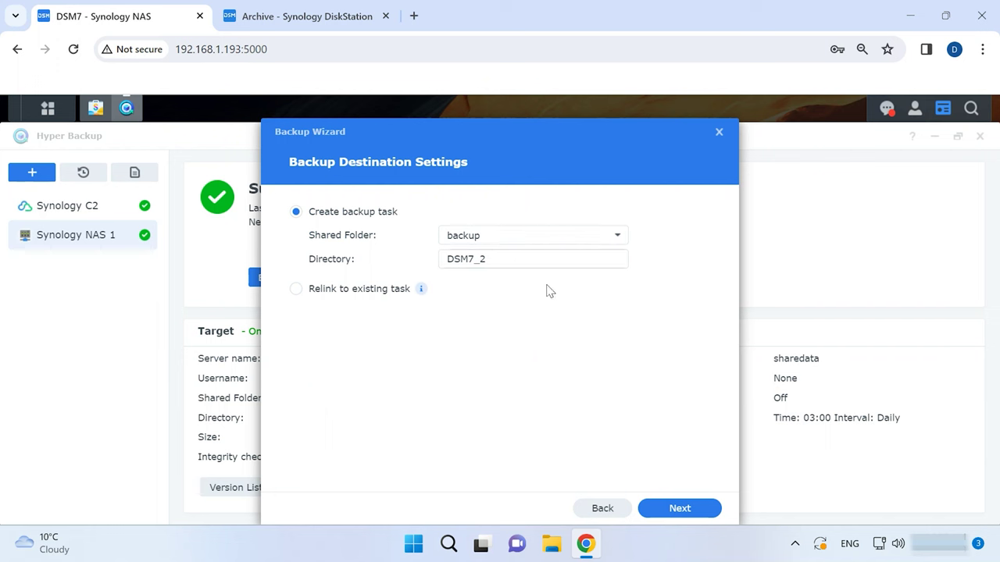
left_click(679, 509)
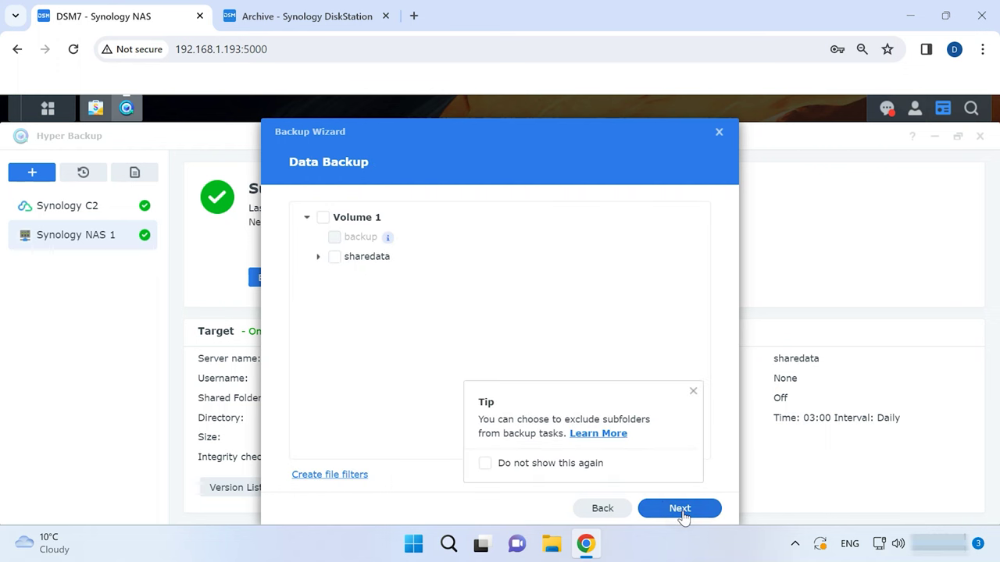
left_click(335, 258)
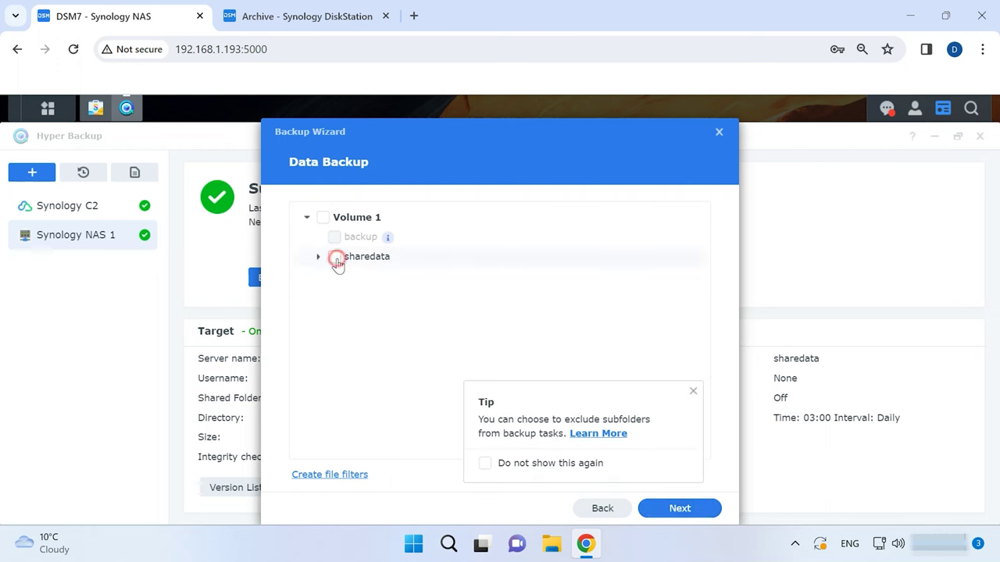
left_click(692, 517)
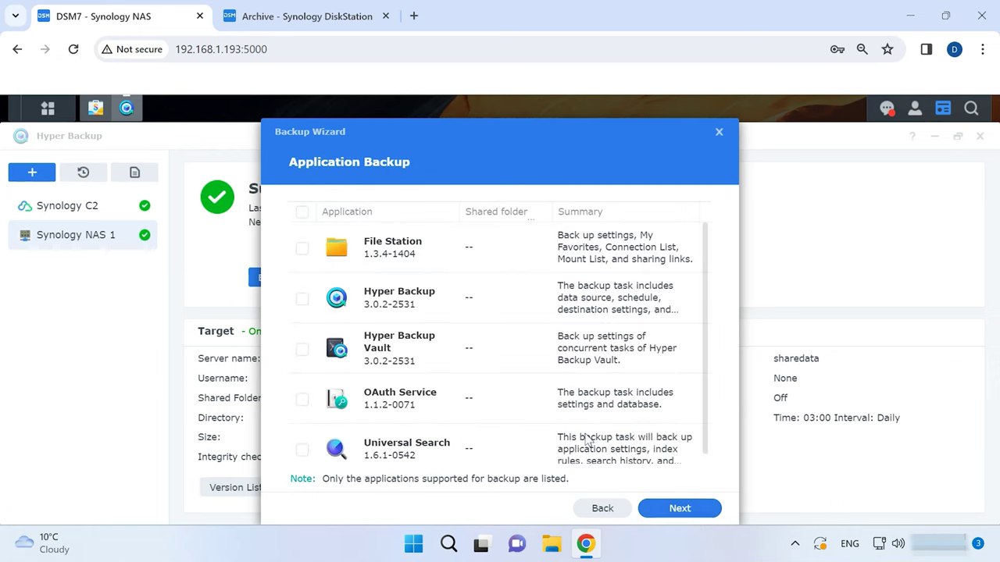
Finish the Local Storage 1 task without applications, keeping the default schedule and leaving rotation off, and start the backup immediately.
left_click(687, 512)
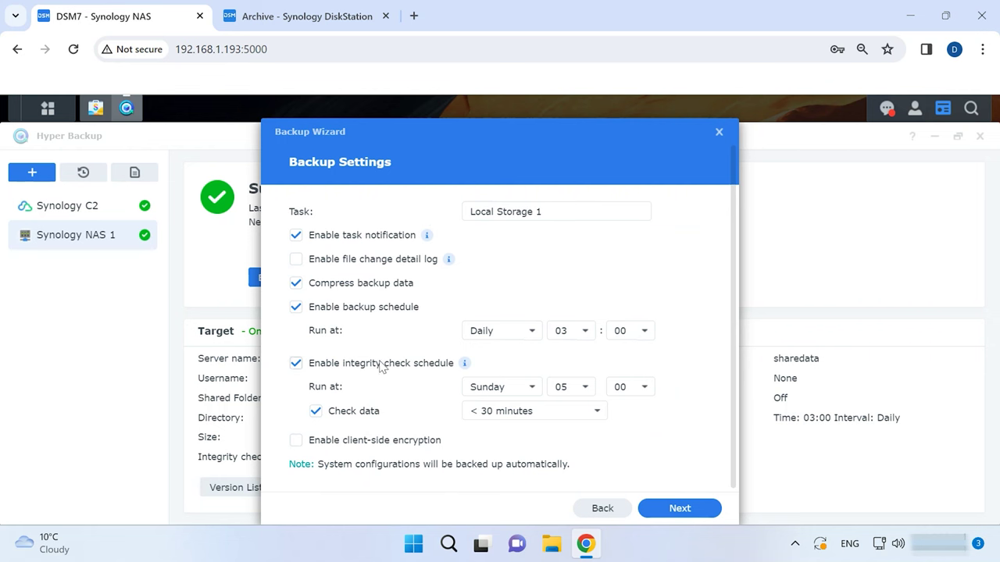
left_click(680, 509)
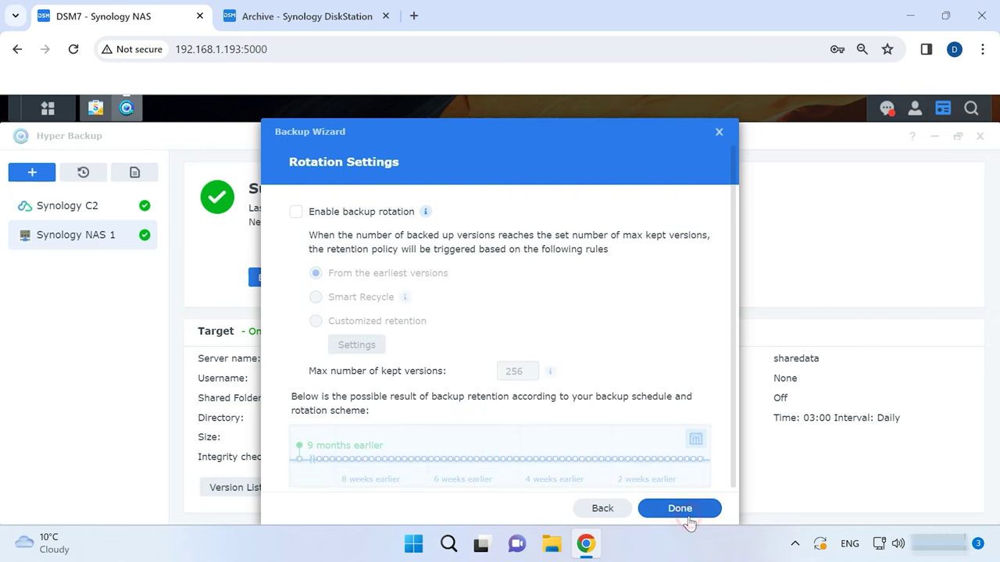
left_click(686, 512)
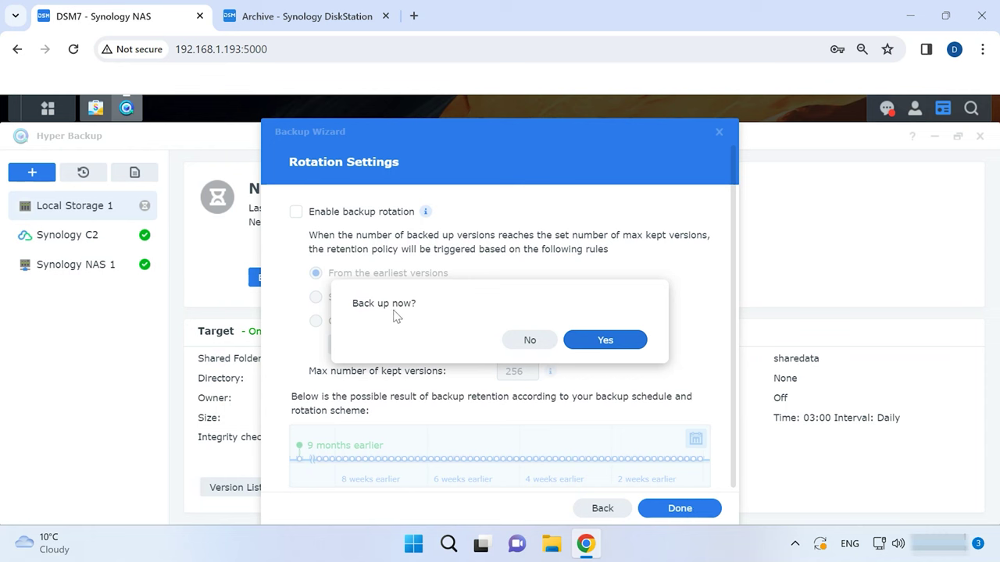
left_click(606, 351)
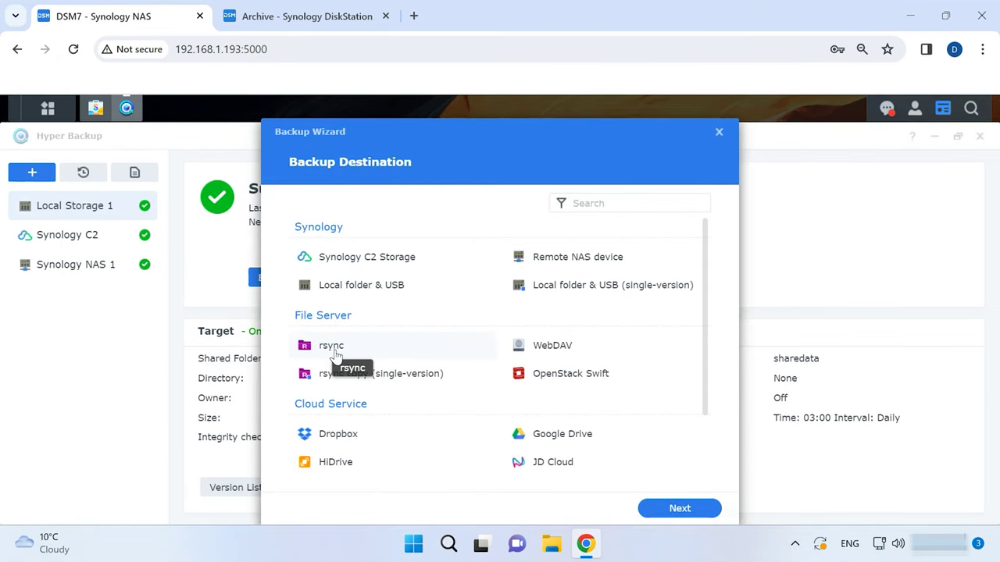
Set rsync as another task's destination, select the server Archive (192.168.1.211) for the Synology rsync server type, and go to the username field.
left_click(335, 354)
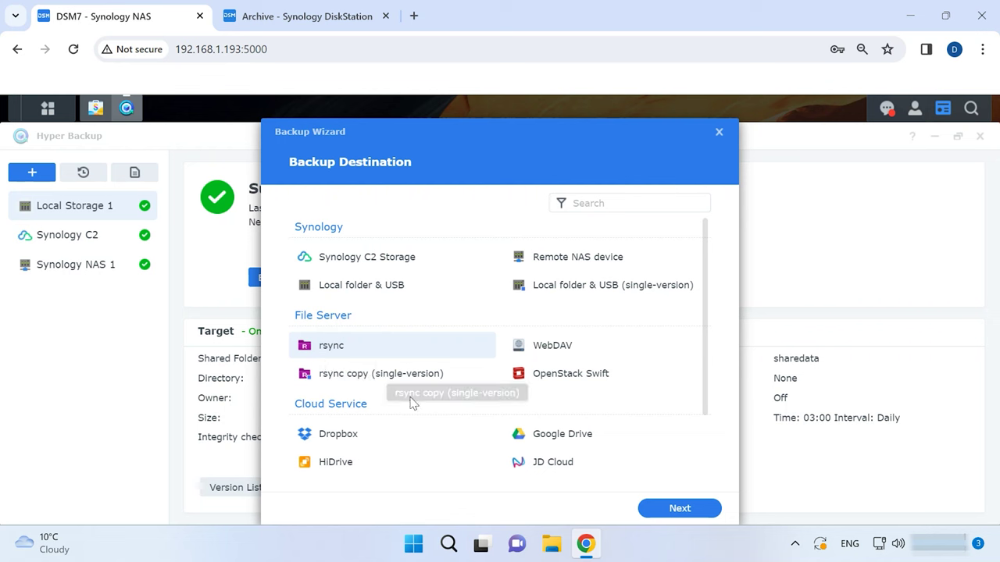
left_click(677, 512)
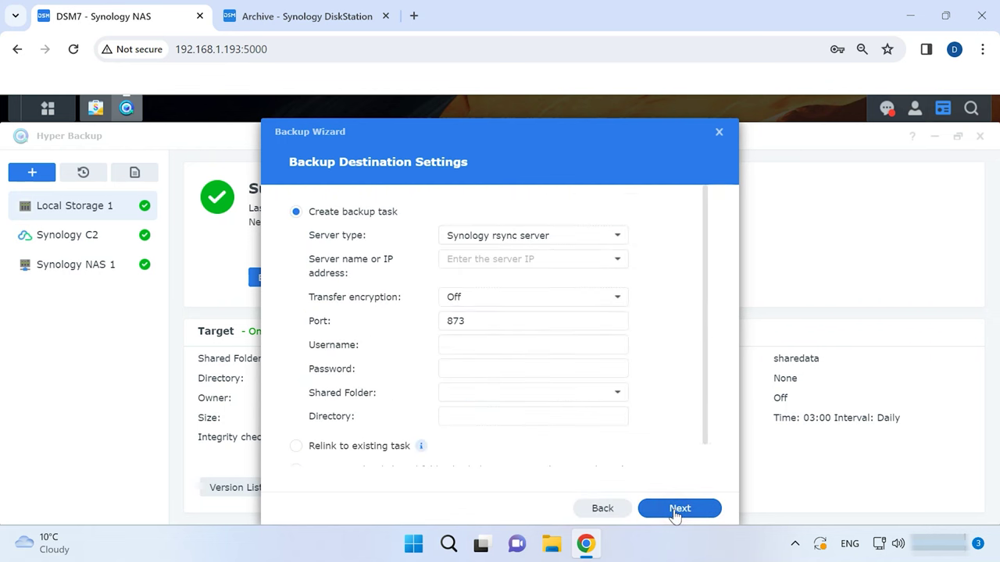
left_click(617, 262)
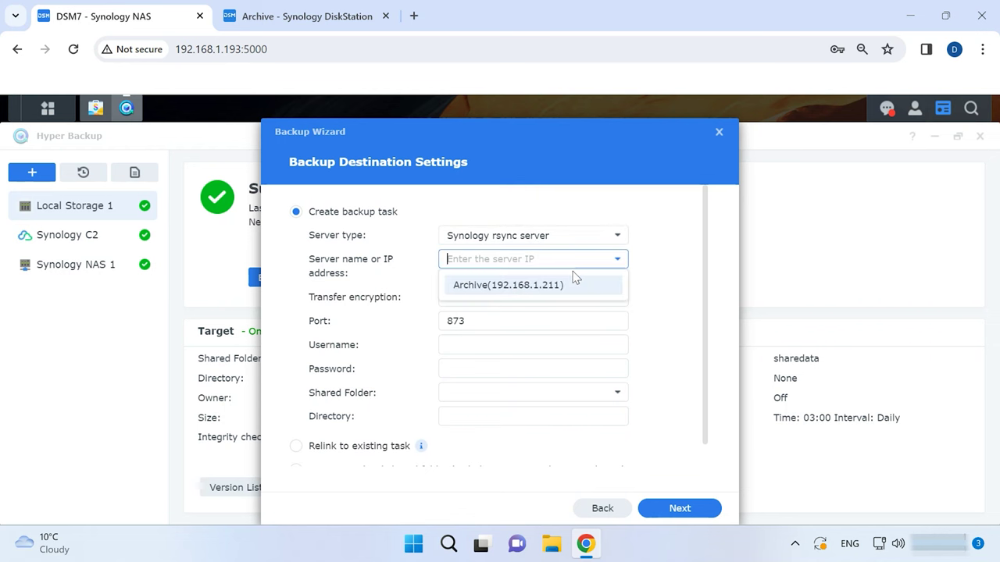
left_click(539, 284)
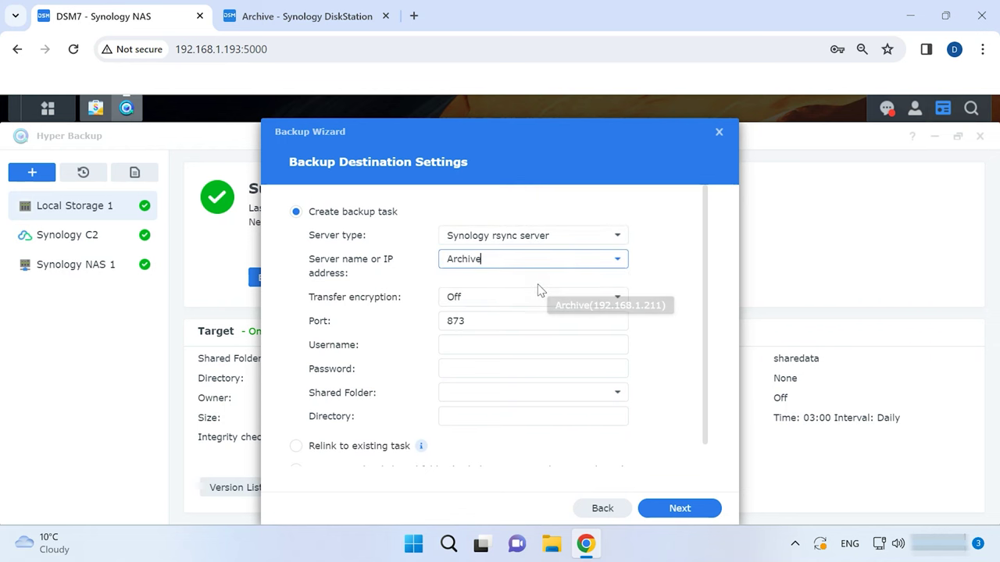
left_click(512, 346)
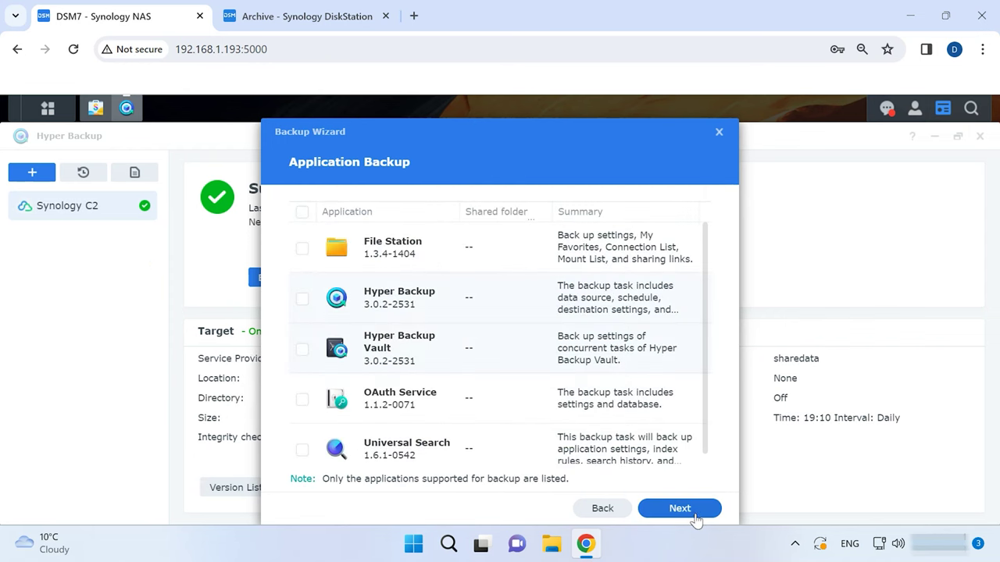
Complete the rsync task without applications, keeping the default backup settings and leaving rotation off, and start its backup immediately.
left_click(692, 512)
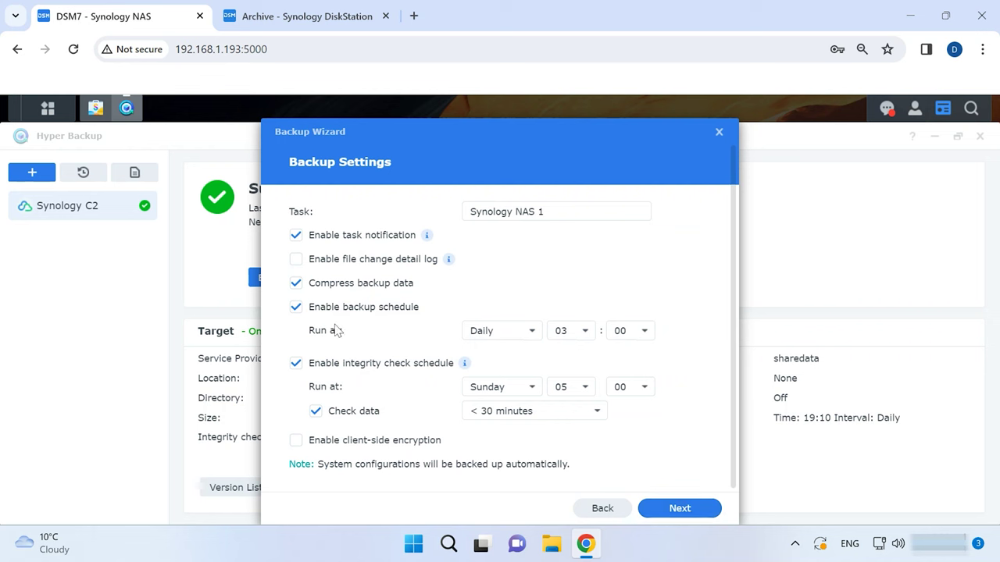
left_click(687, 512)
left_click(684, 513)
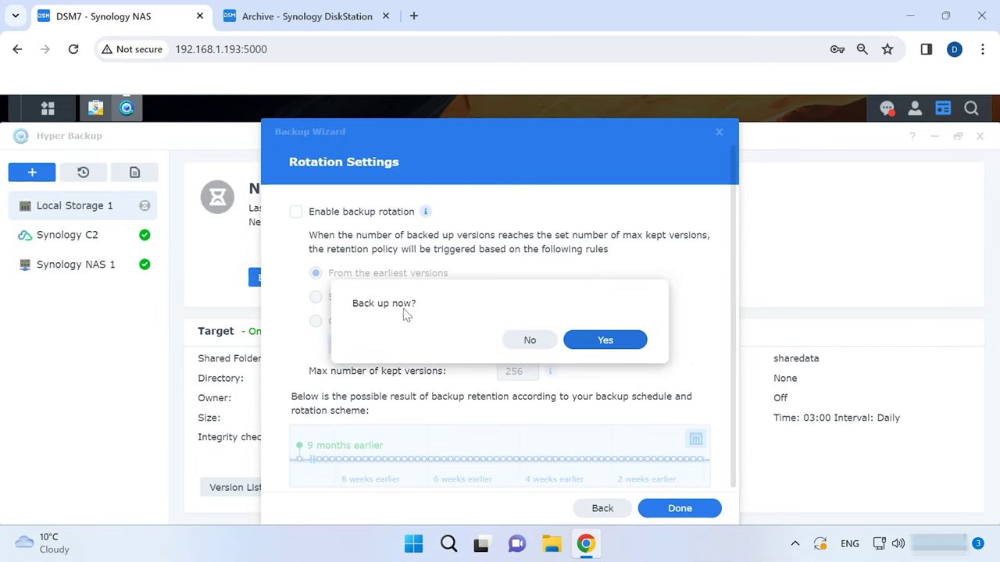
left_click(605, 341)
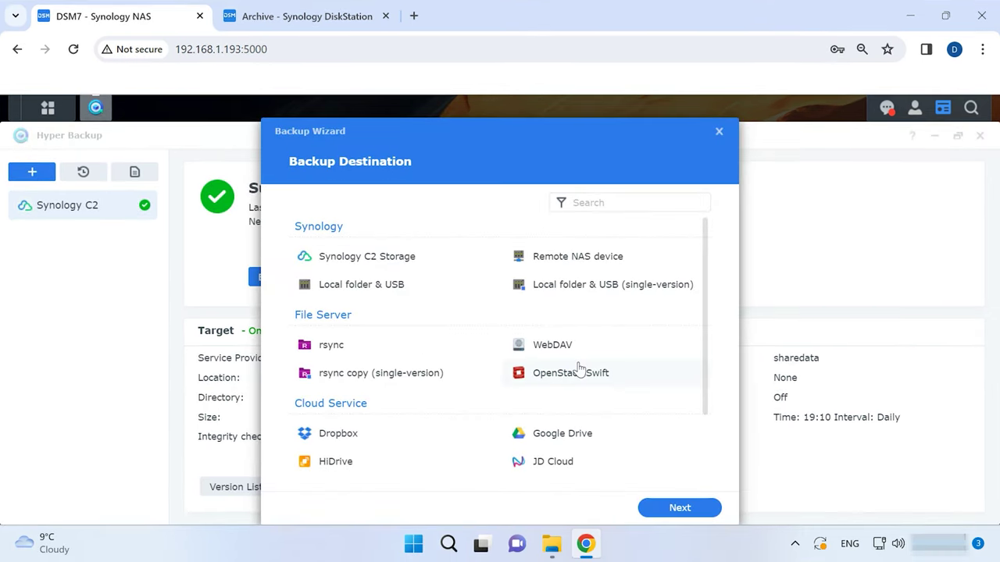
Examine the destination settings required for WebDAV and for OpenStack Swift, returning to the list of backup destinations after each.
left_click(555, 352)
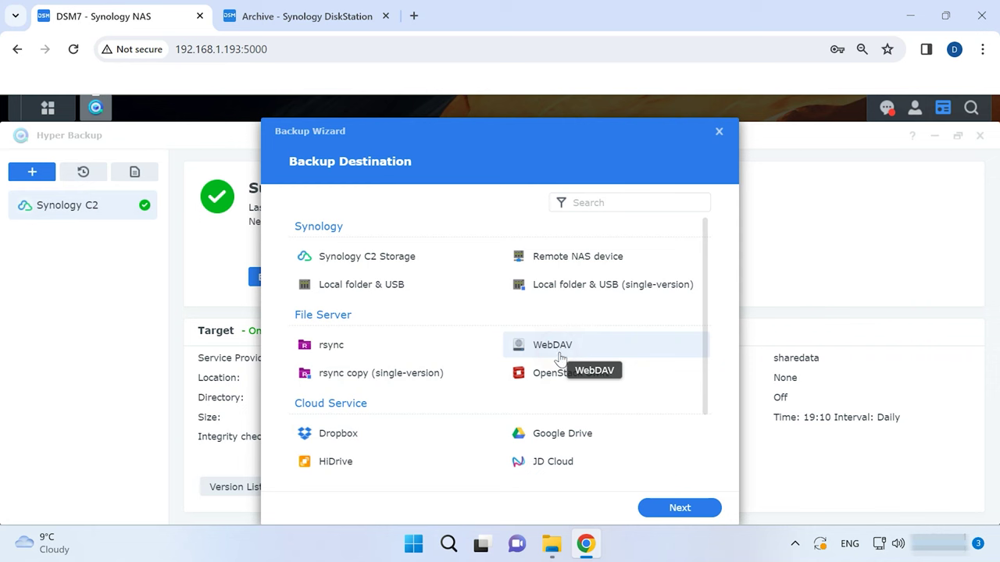
left_click(675, 508)
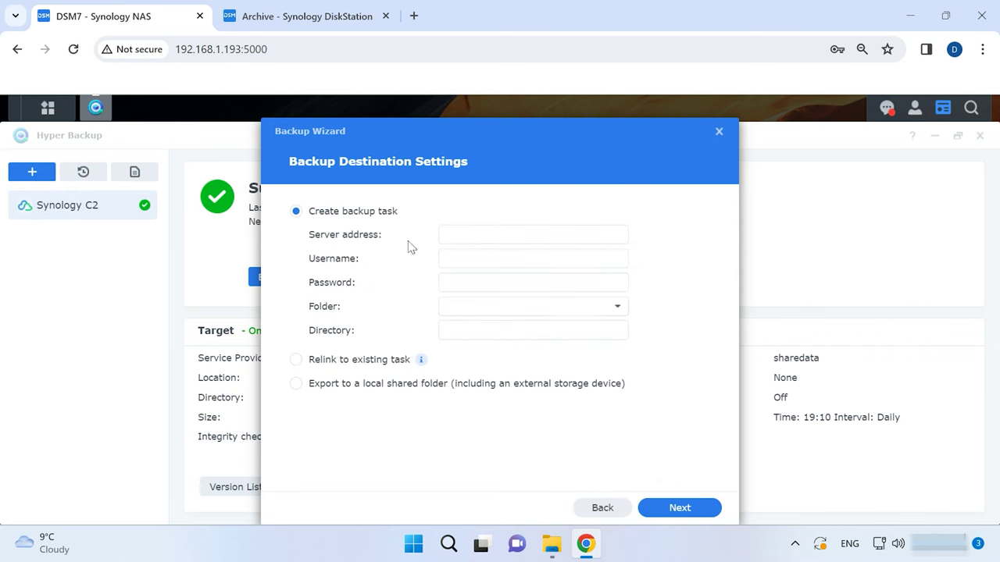
left_click(455, 236)
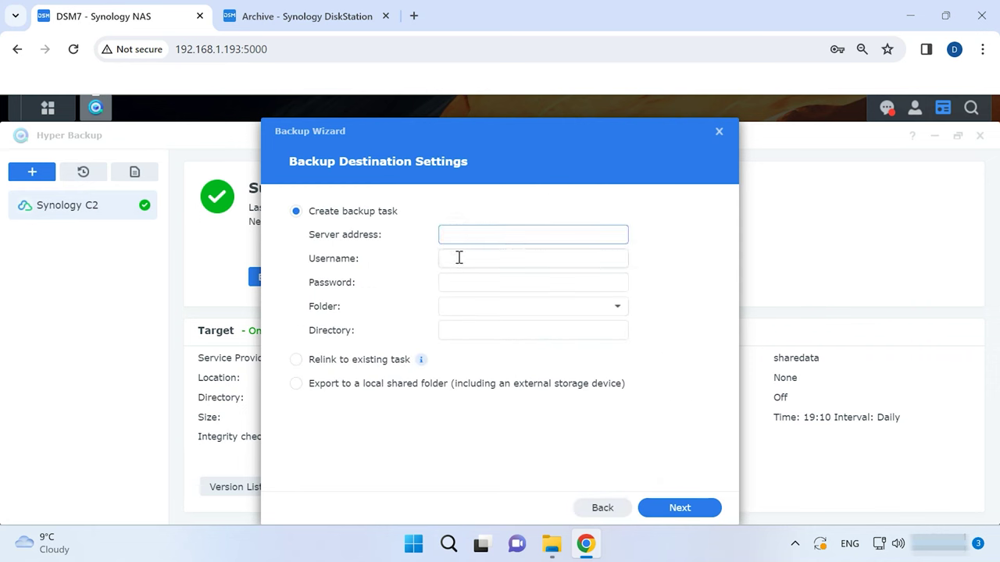
left_click(457, 257)
left_click(457, 283)
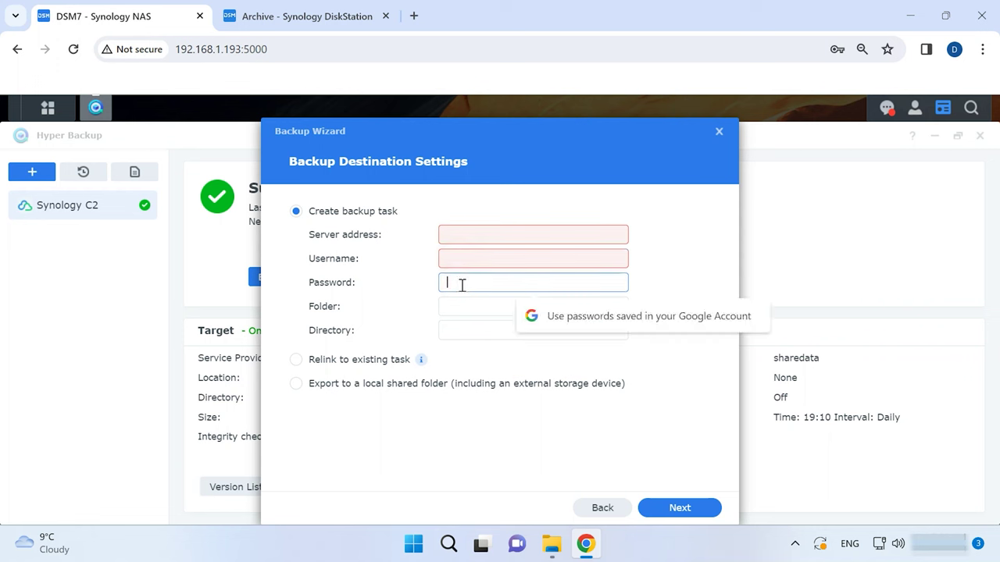
left_click(459, 310)
left_click(464, 331)
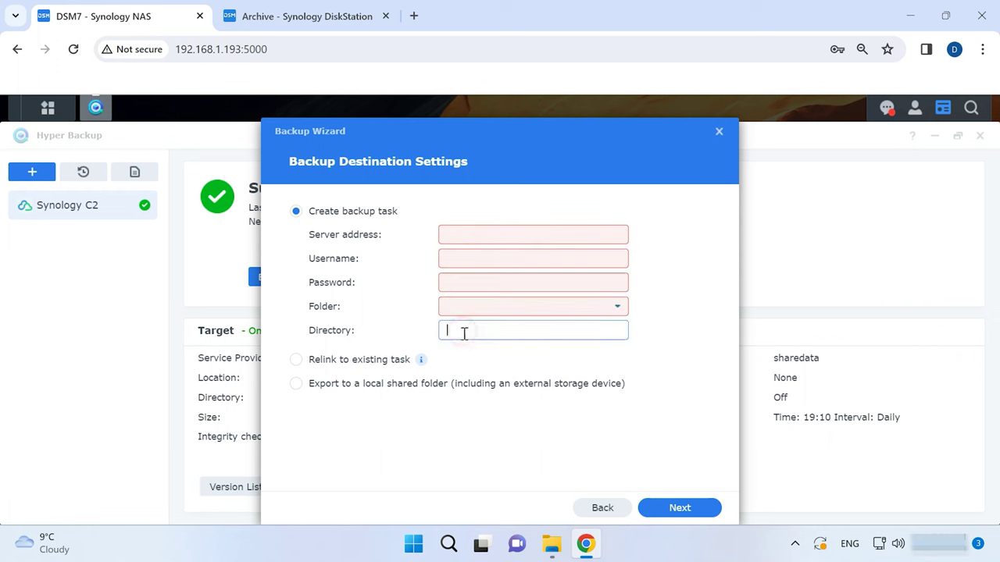
left_click(588, 511)
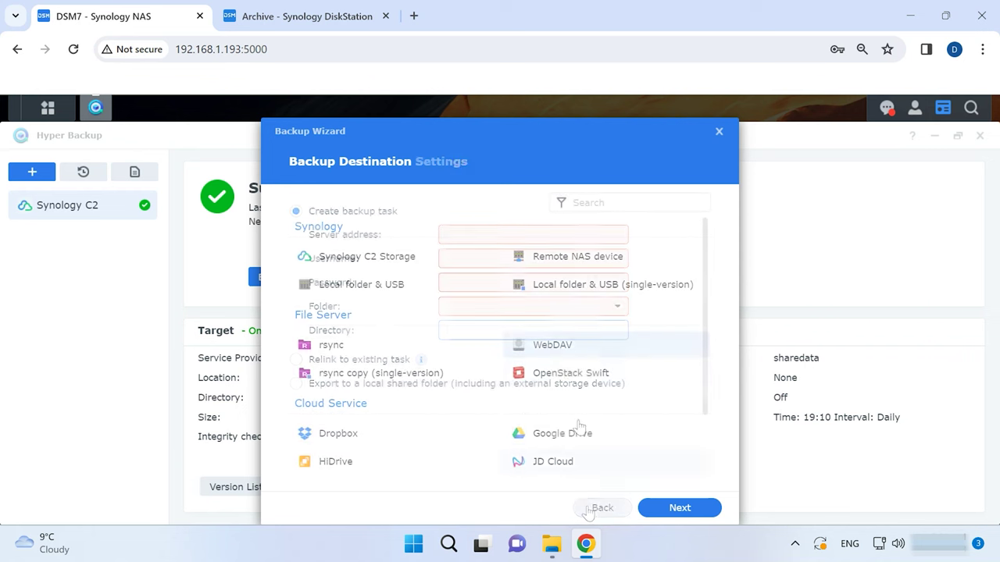
left_click(656, 506)
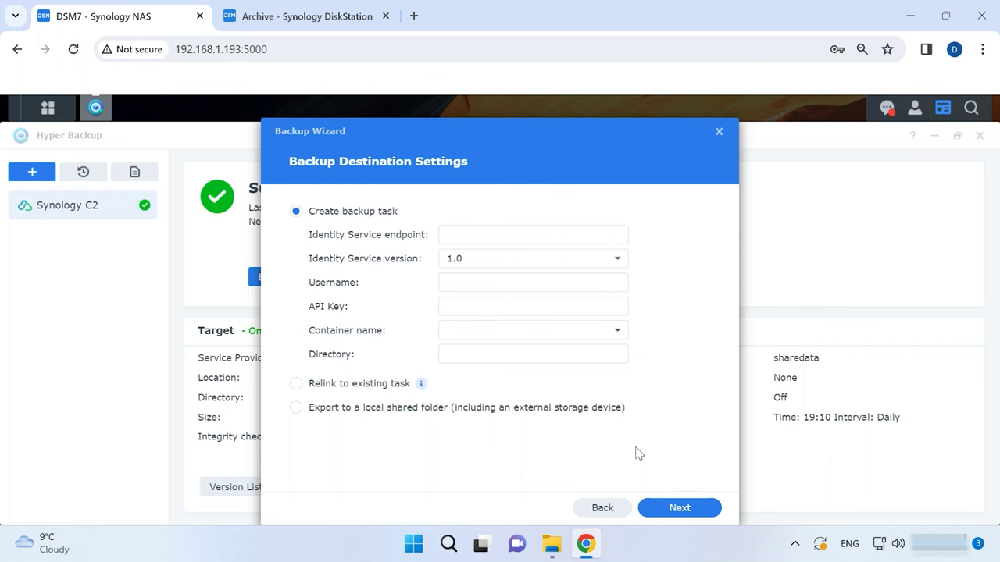
left_click(603, 509)
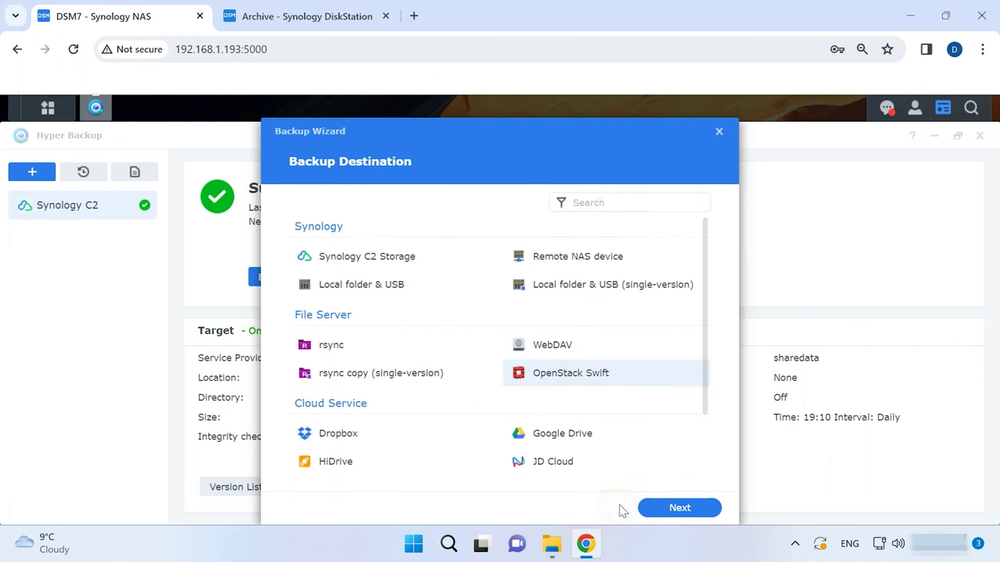
Choose S3 Storage as the backup destination and open its destination settings.
scroll(710, 359, "down", 3)
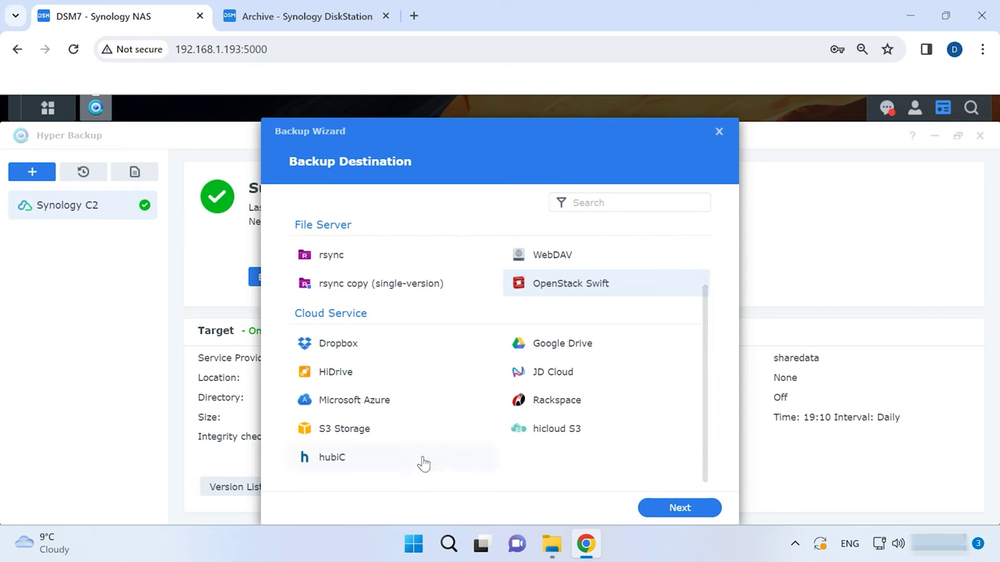
left_click(347, 429)
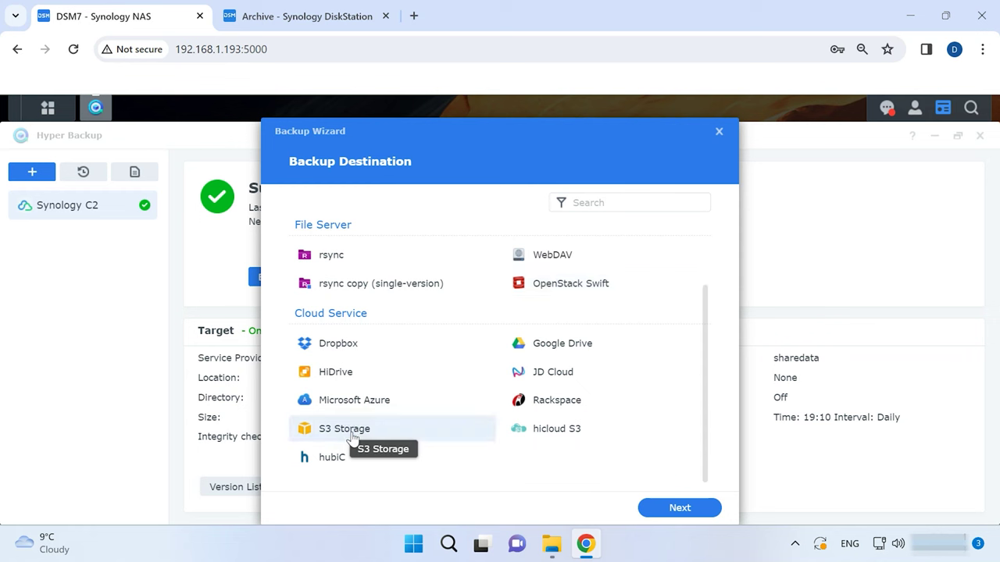
left_click(672, 504)
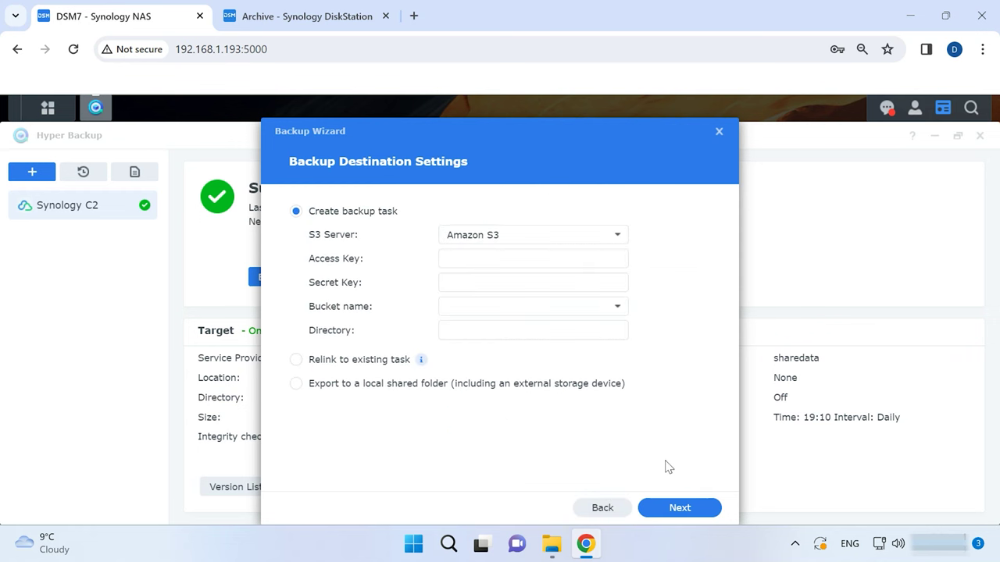
Examine the S3 server choices and the key, bucket and directory fields, and return to the list of backup destinations.
left_click(495, 242)
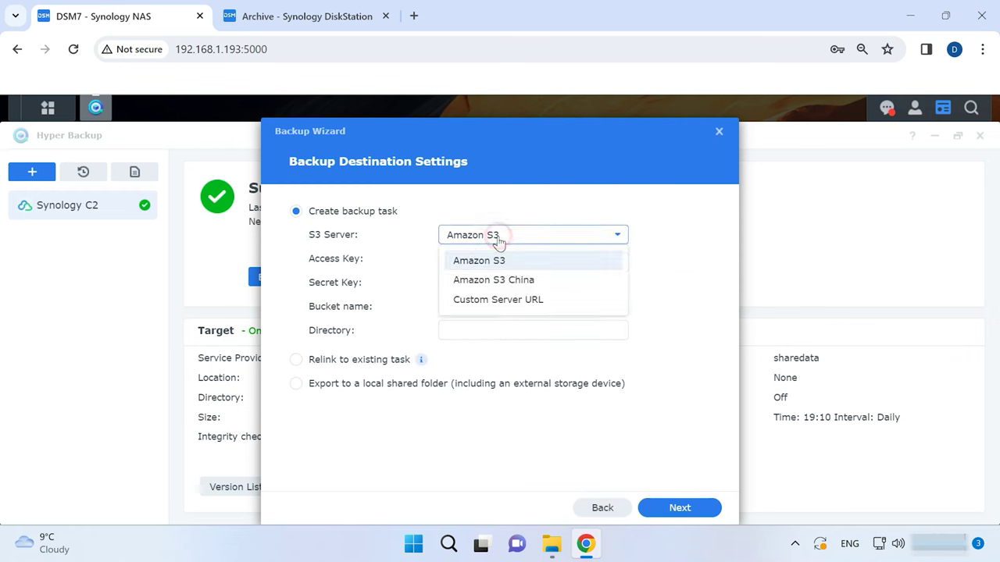
left_click(498, 239)
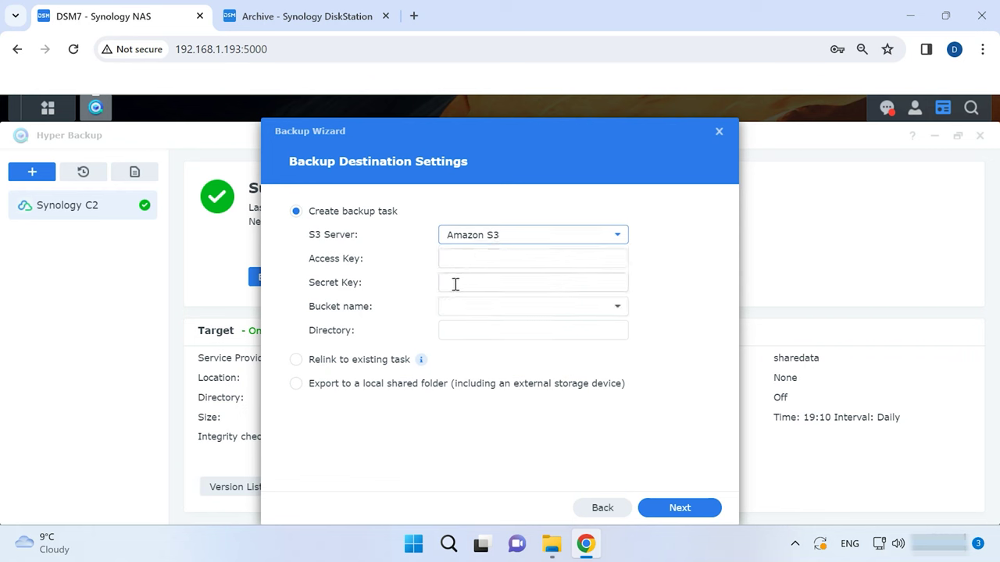
left_click(620, 309)
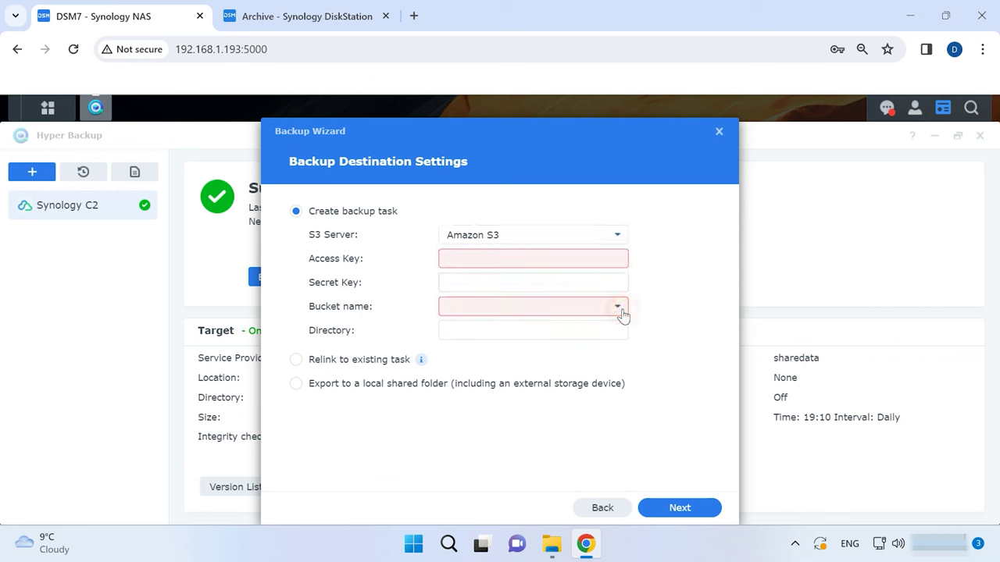
left_click(494, 333)
left_click(592, 506)
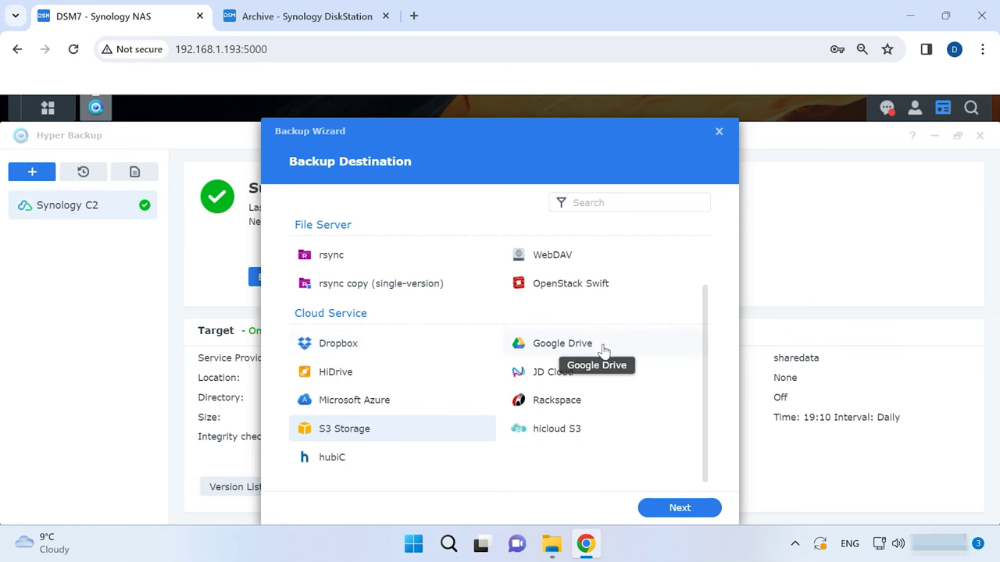
Choose Dropbox as the backup destination, sign in with the Google account, and authorize Hyper Backup to access it.
left_click(365, 345)
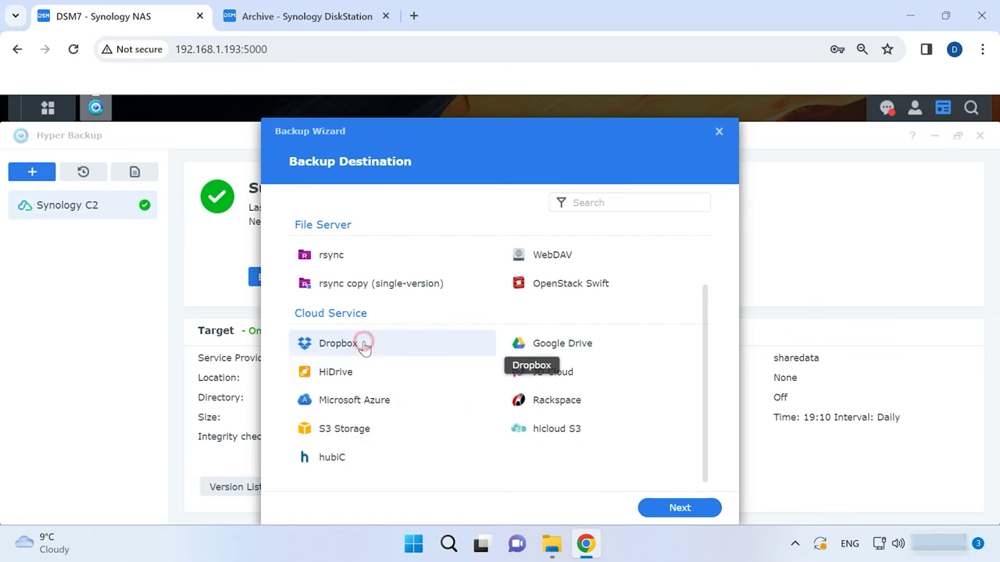
left_click(683, 511)
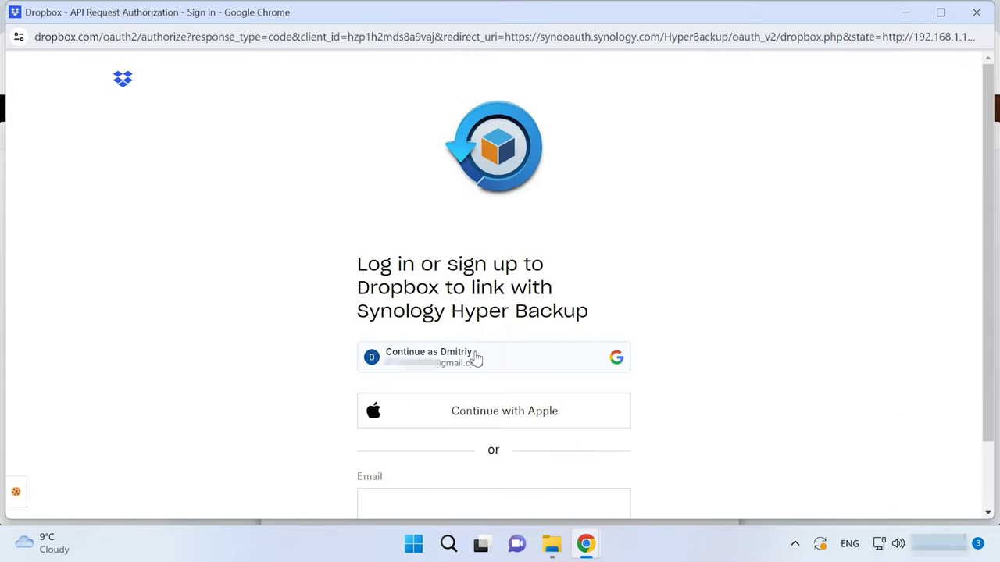
left_click(477, 358)
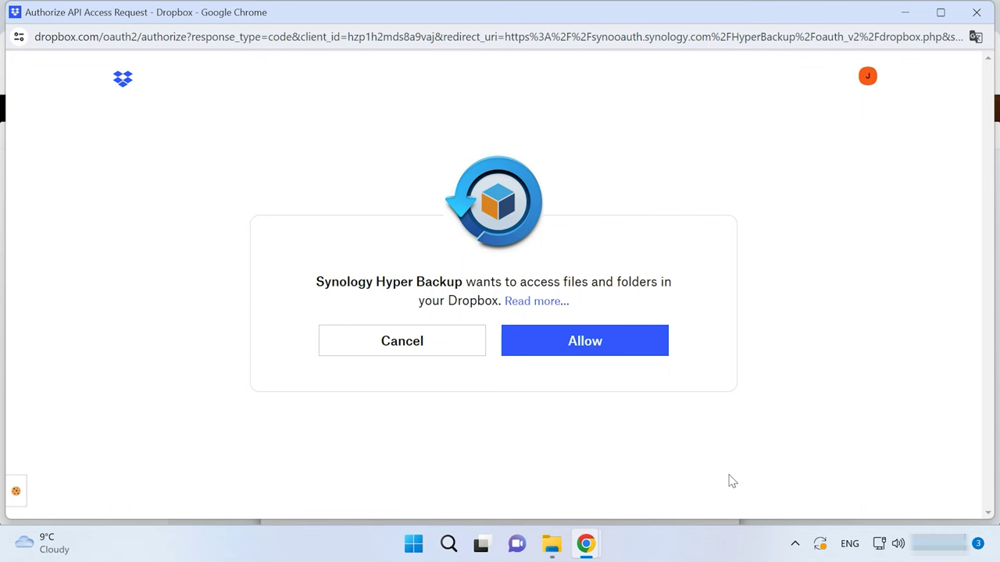
left_click(609, 354)
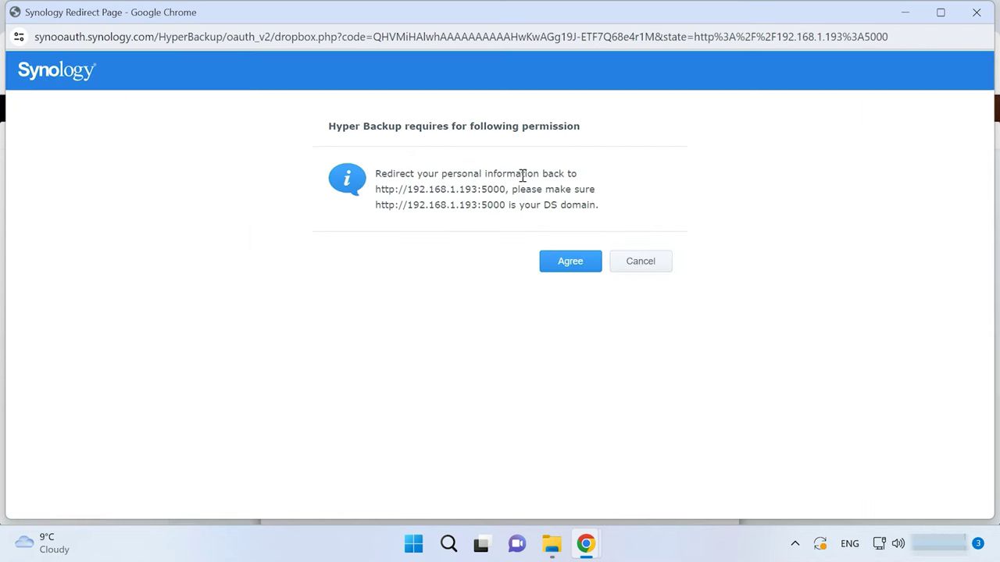
left_click(574, 268)
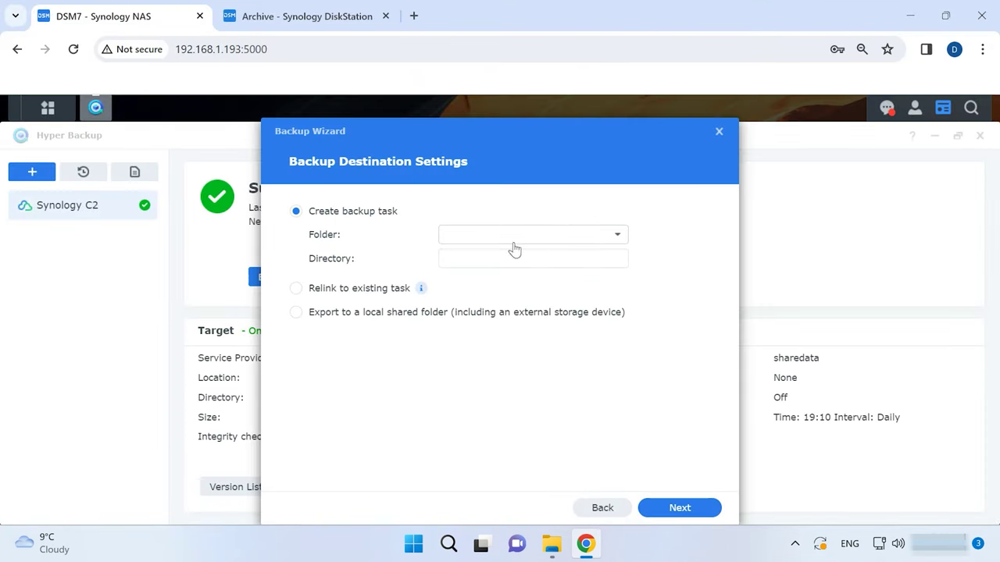
Set the Dropbox task's destination folder to backup with the directory DSM7_2, and proceed to the data selection.
left_click(614, 237)
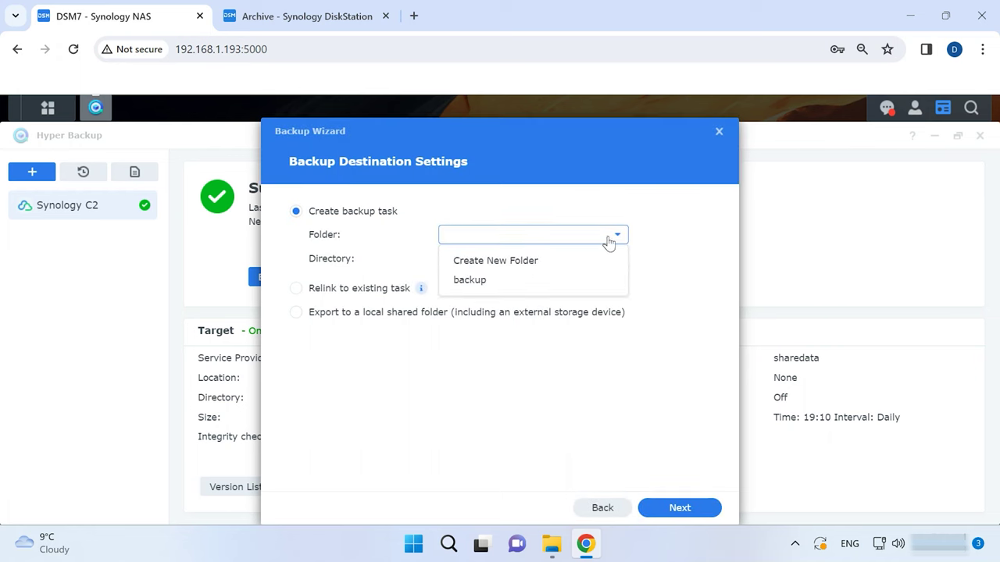
left_click(482, 280)
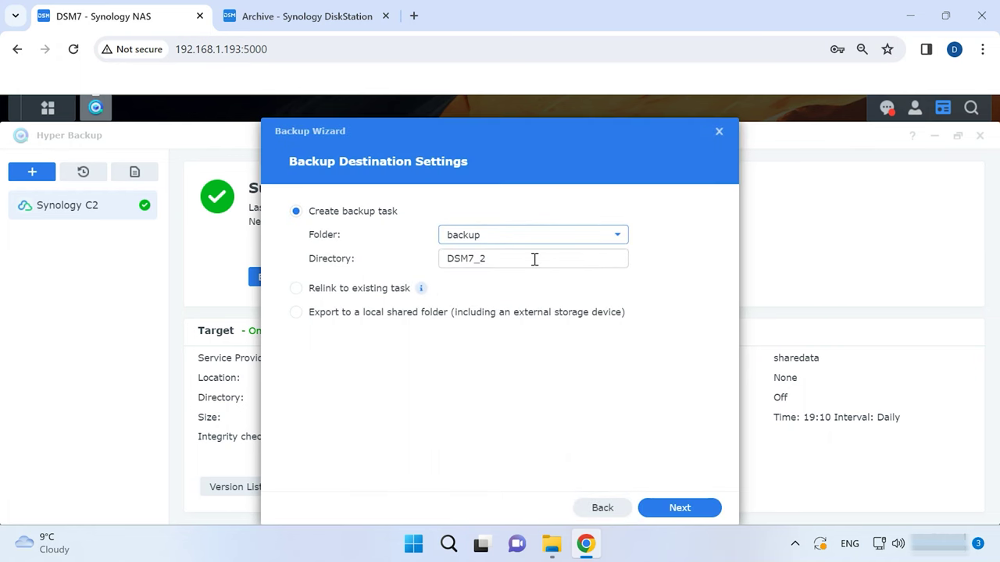
left_click(686, 509)
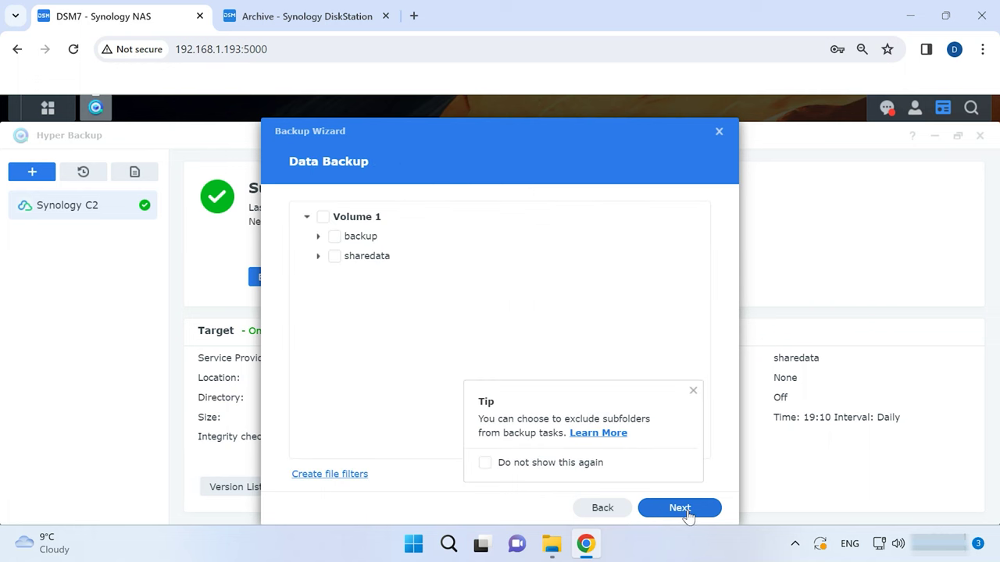
Select the sharedata folder without applications, keep the default backup settings with rotation off, and start the Dropbox 1 backup immediately.
left_click(335, 258)
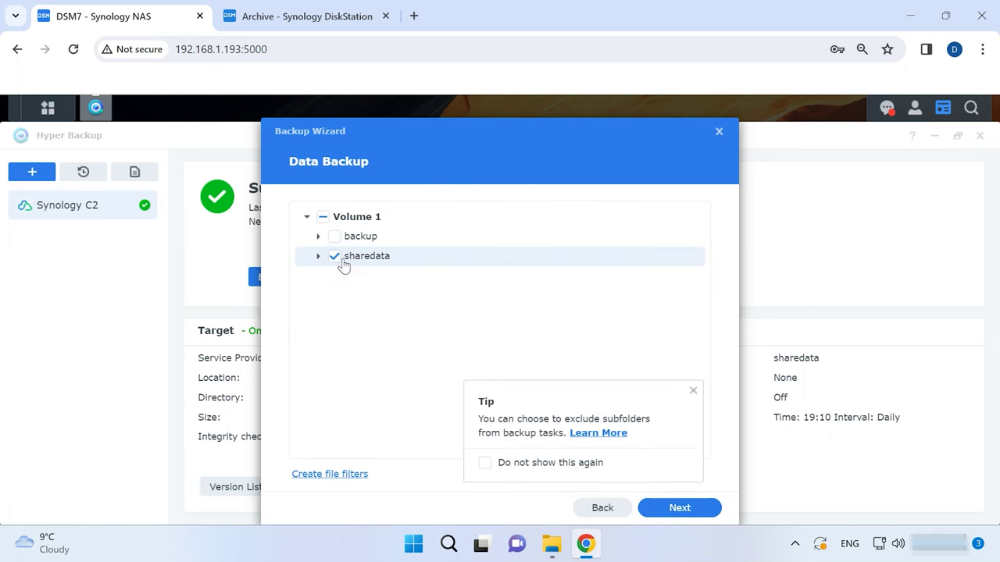
left_click(676, 509)
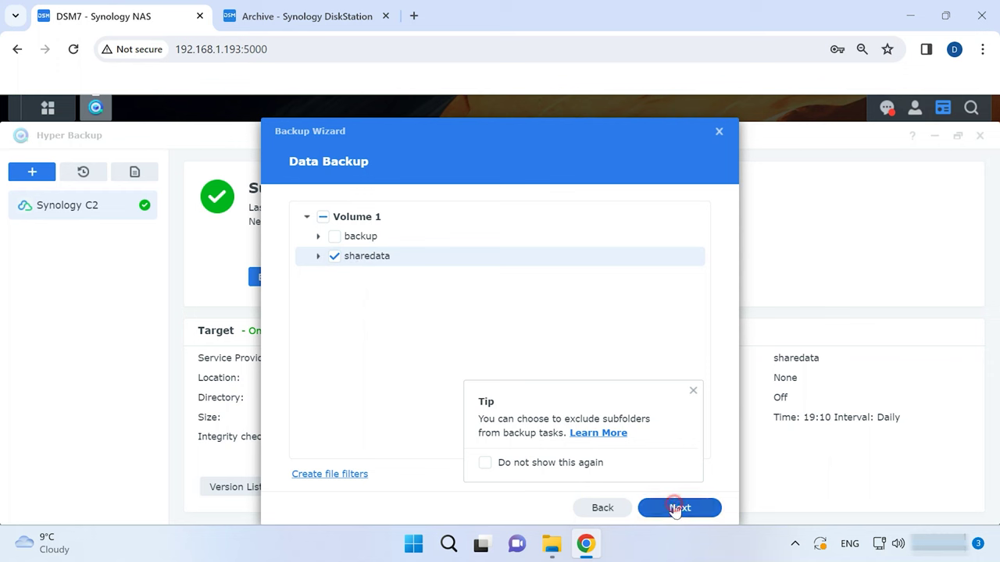
left_click(696, 511)
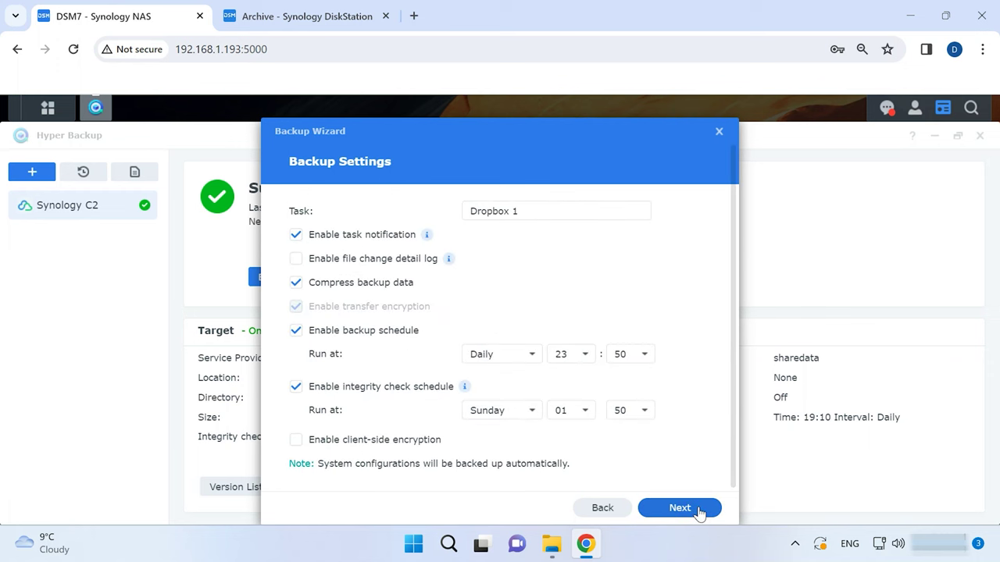
left_click(697, 510)
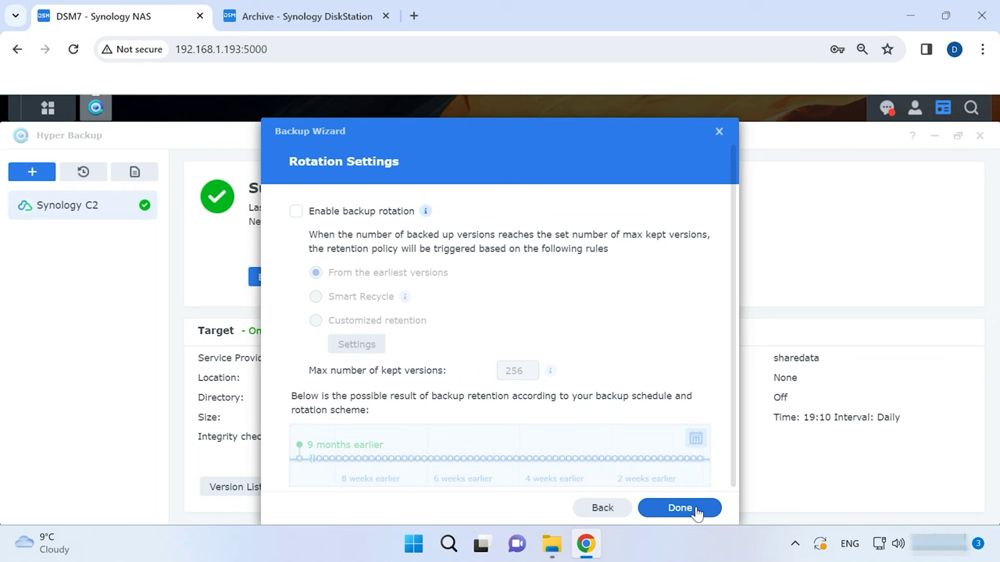
left_click(694, 509)
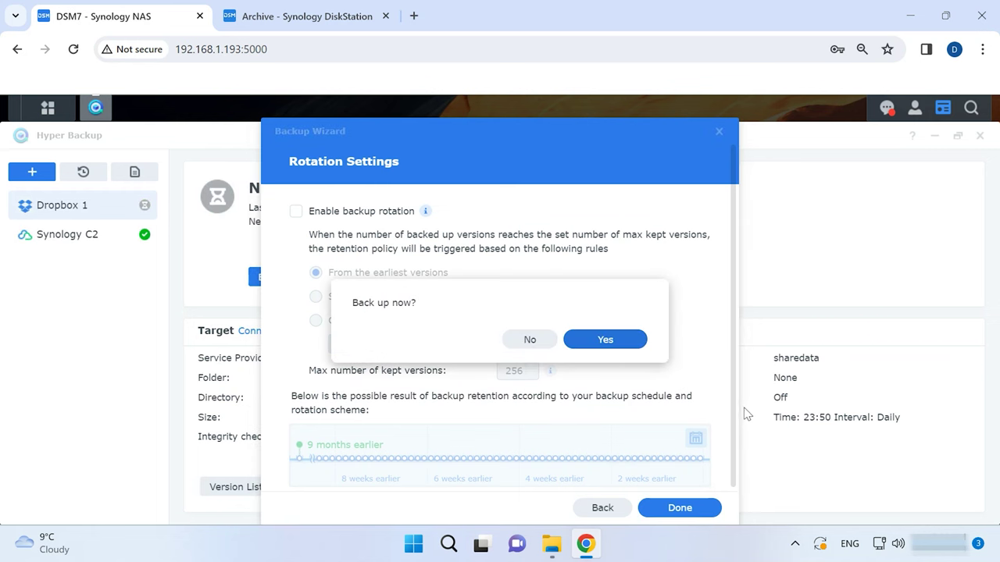
left_click(606, 341)
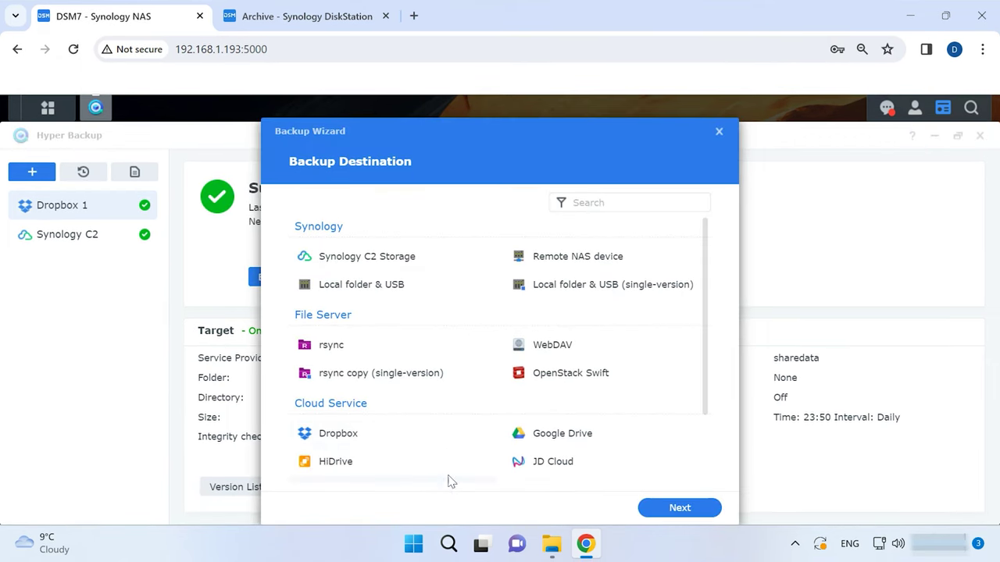
Review the other cloud service destinations: HiDrive, JD Cloud, Microsoft Azure, Rackspace, hicloud S3 and hubiC.
scroll(449, 481, "down", 3)
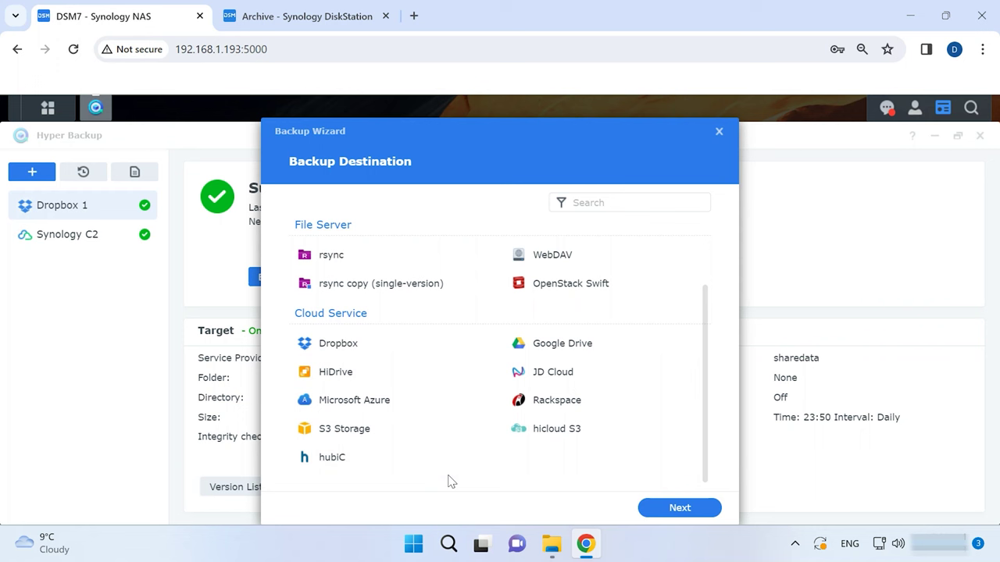
left_click(338, 380)
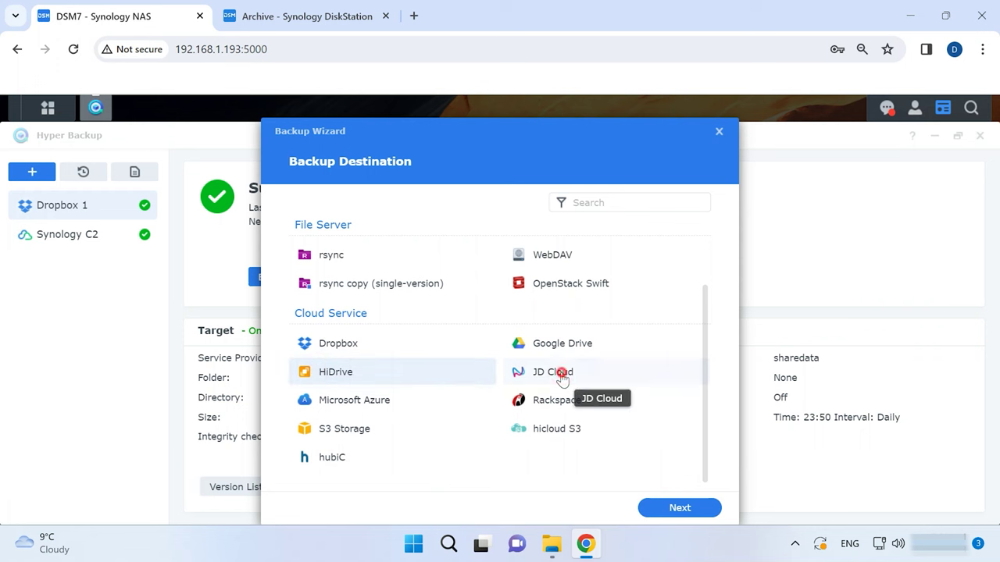
left_click(559, 374)
left_click(356, 404)
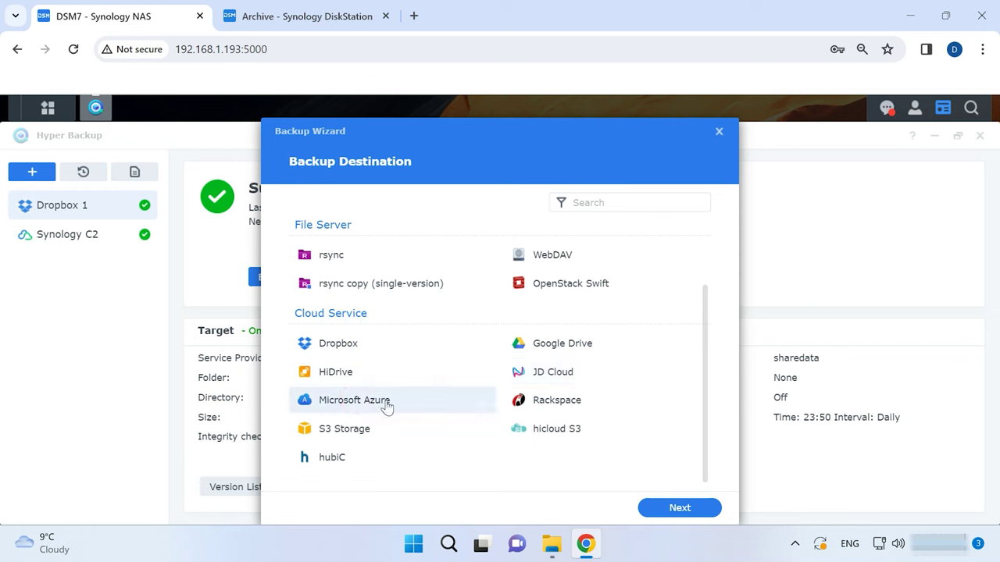
left_click(550, 406)
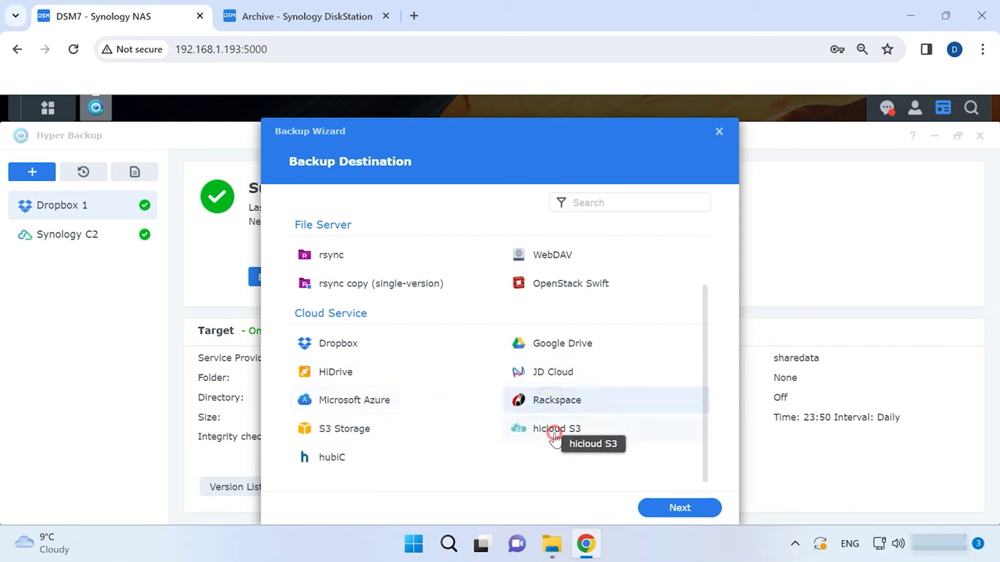
left_click(555, 437)
left_click(346, 462)
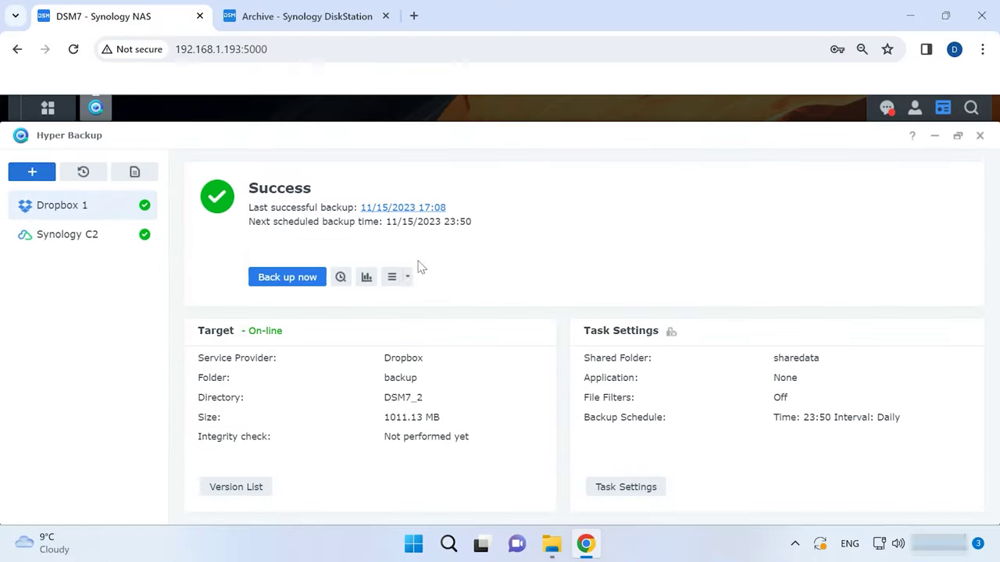
Open the Dropbox 1 task for editing and examine its source folders, applications, general settings, backup schedule, integrity check and rotation.
left_click(404, 277)
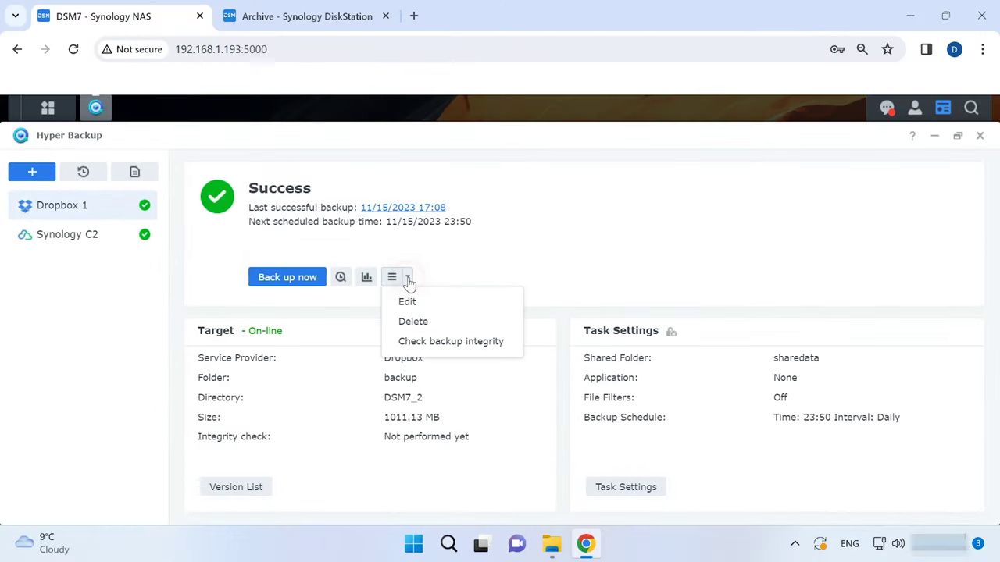
left_click(412, 302)
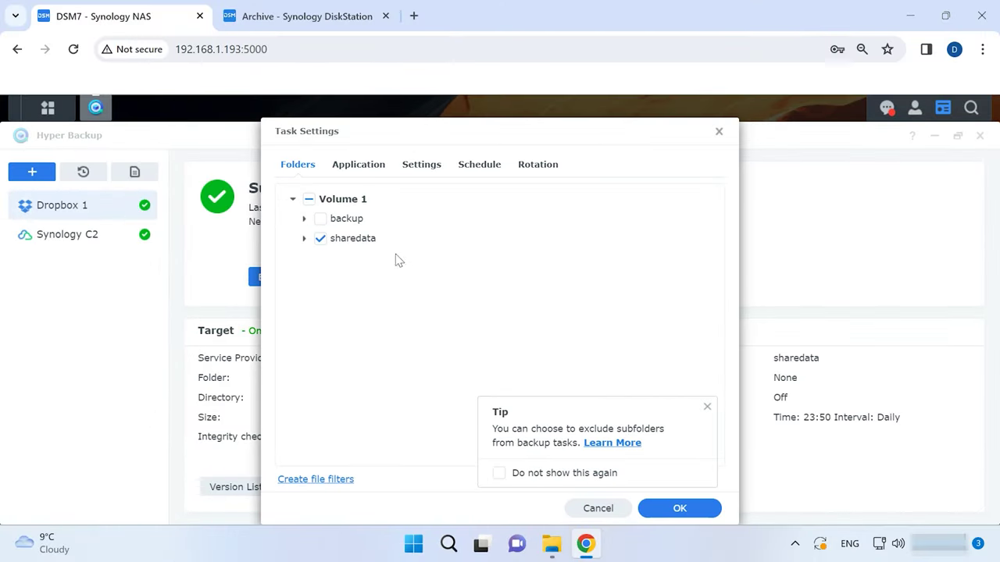
left_click(304, 239)
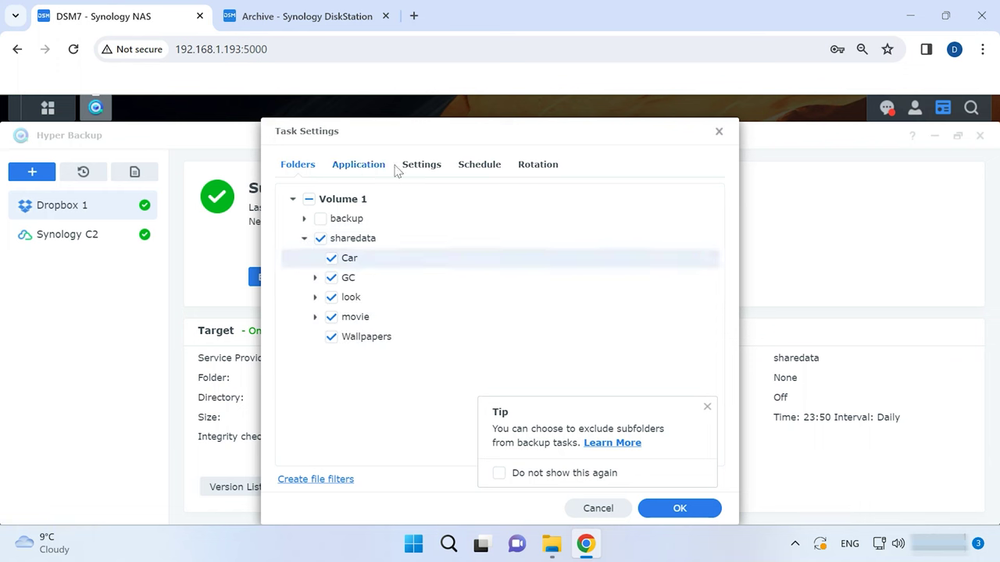
left_click(423, 165)
left_click(354, 168)
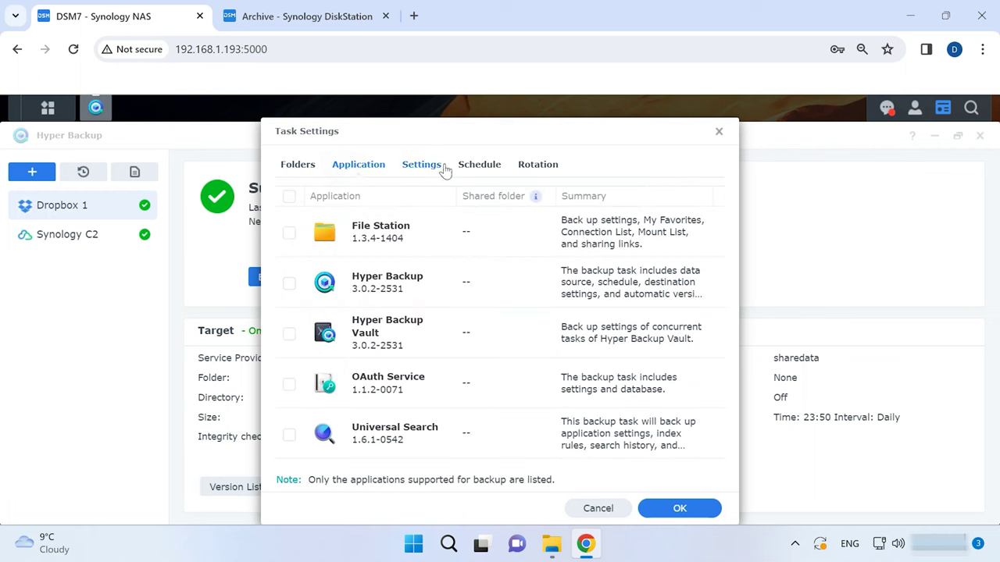
left_click(478, 168)
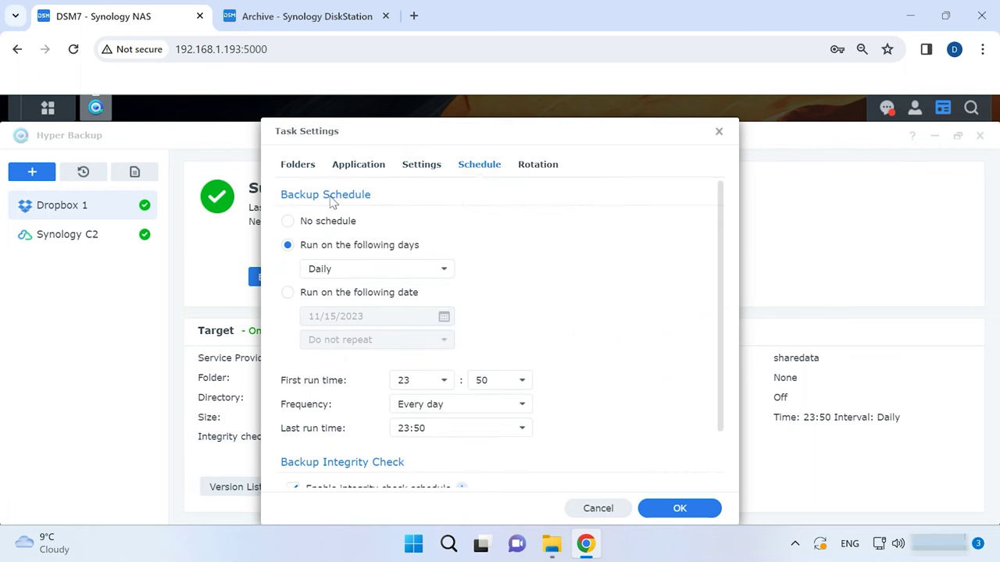
scroll(334, 257, "down", 2)
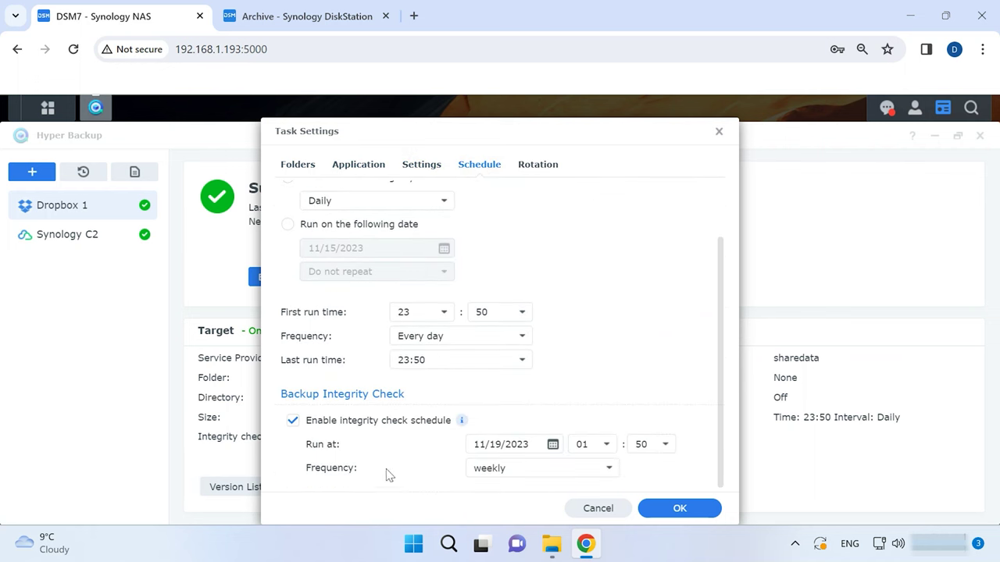
left_click(295, 166)
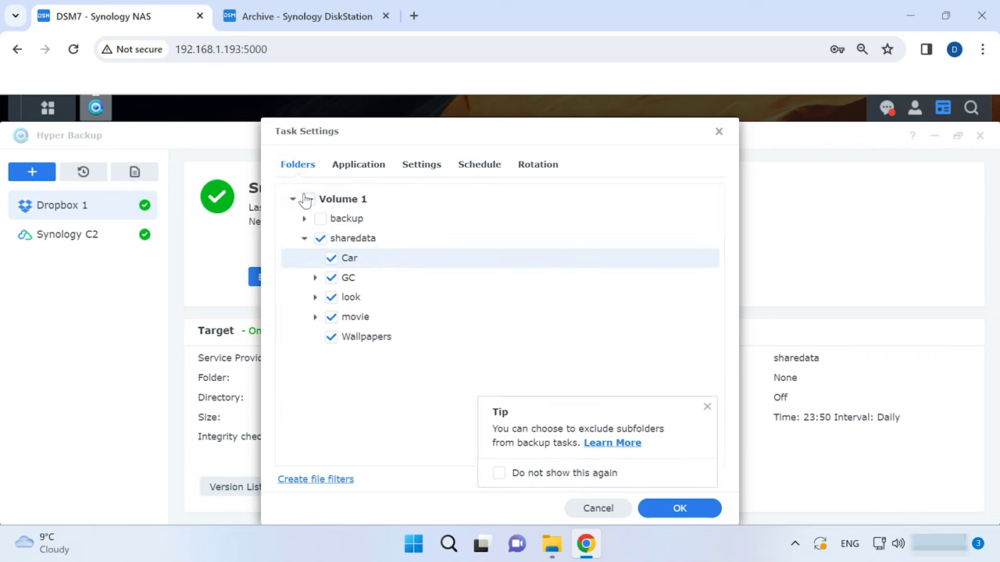
left_click(304, 240)
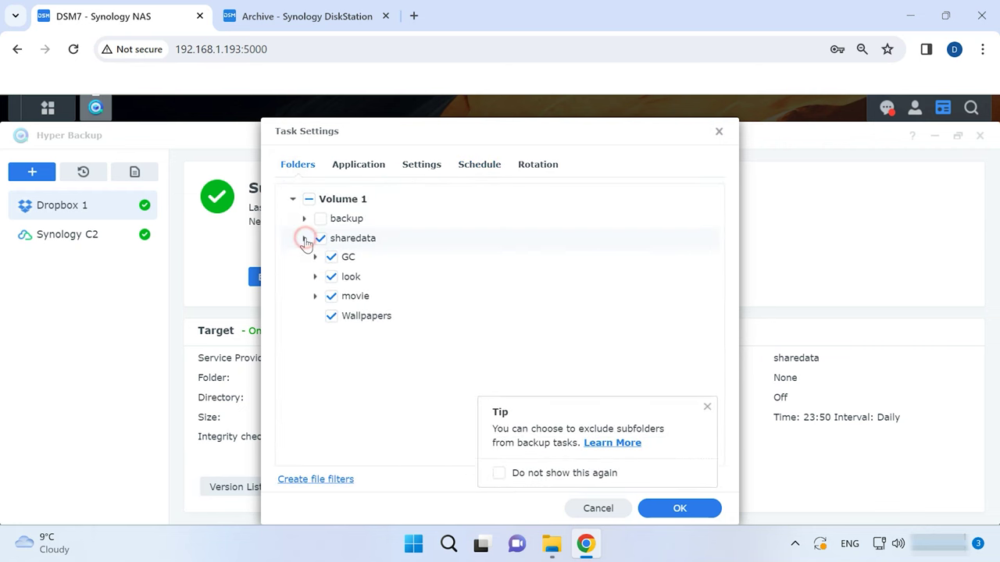
left_click(370, 169)
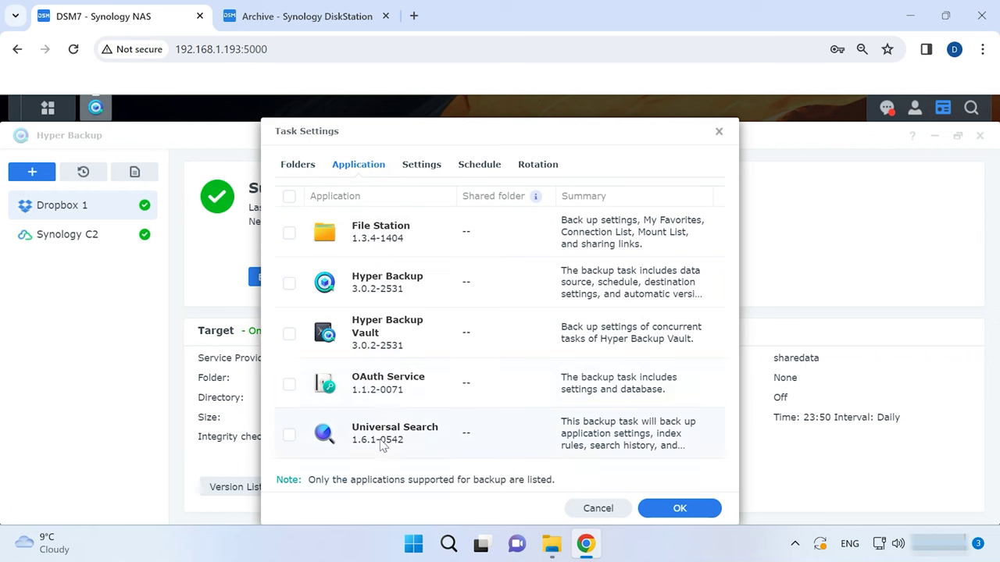
left_click(418, 172)
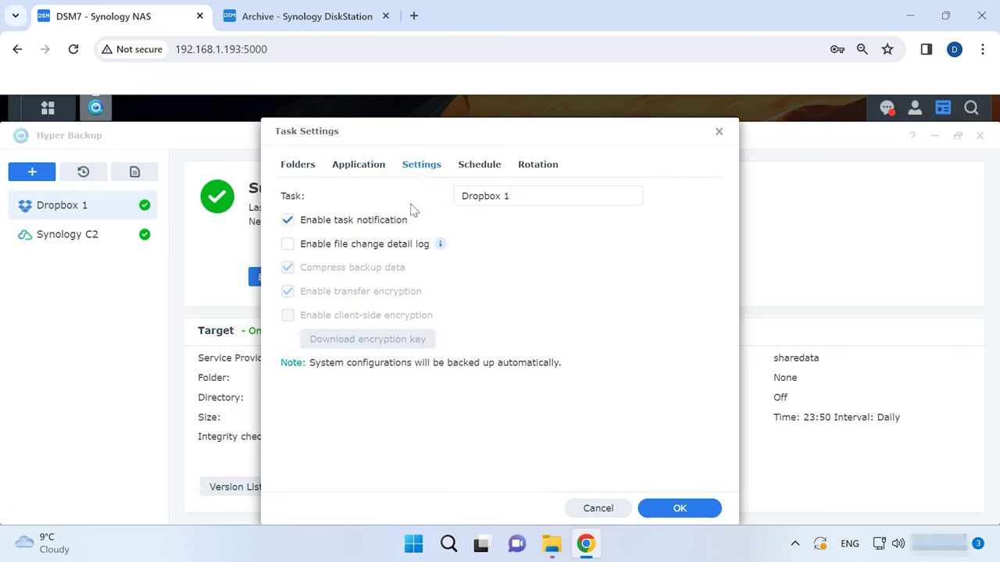
left_click(541, 168)
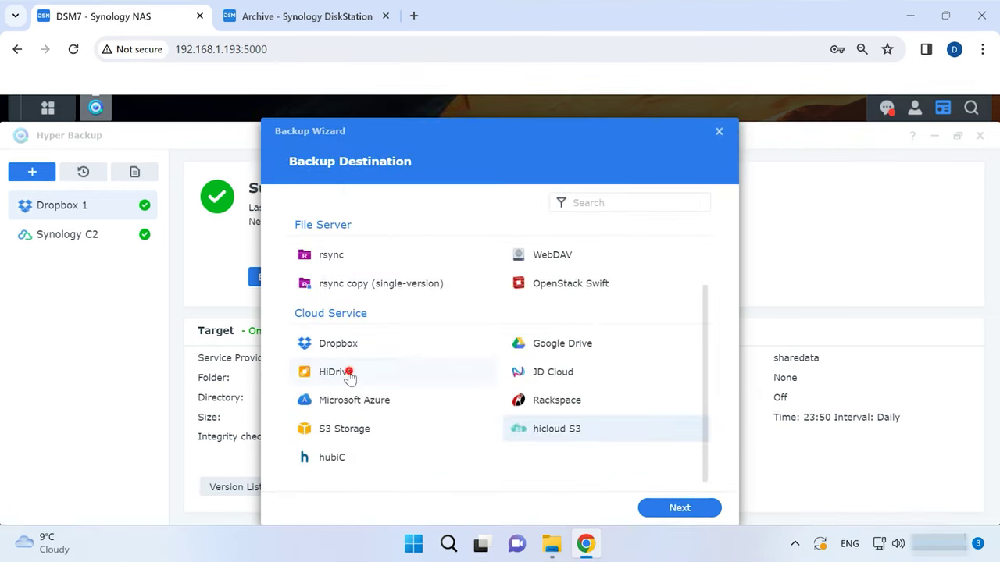
Choose HiDrive as the backup destination and open its destination settings.
left_click(352, 373)
left_click(693, 508)
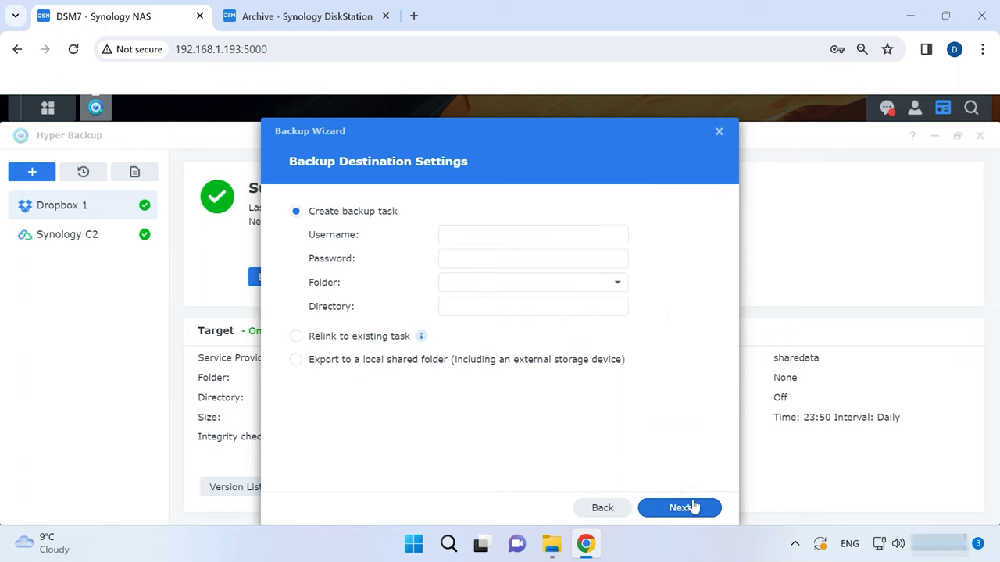
Choose JD Cloud as the backup destination instead and examine its destination settings, including the available server regions.
left_click(600, 508)
left_click(552, 374)
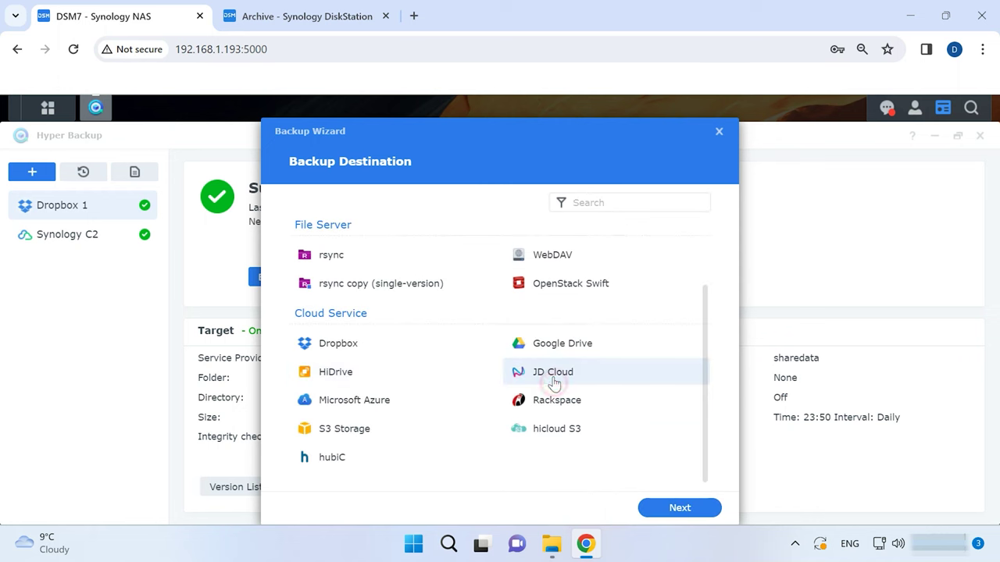
left_click(669, 508)
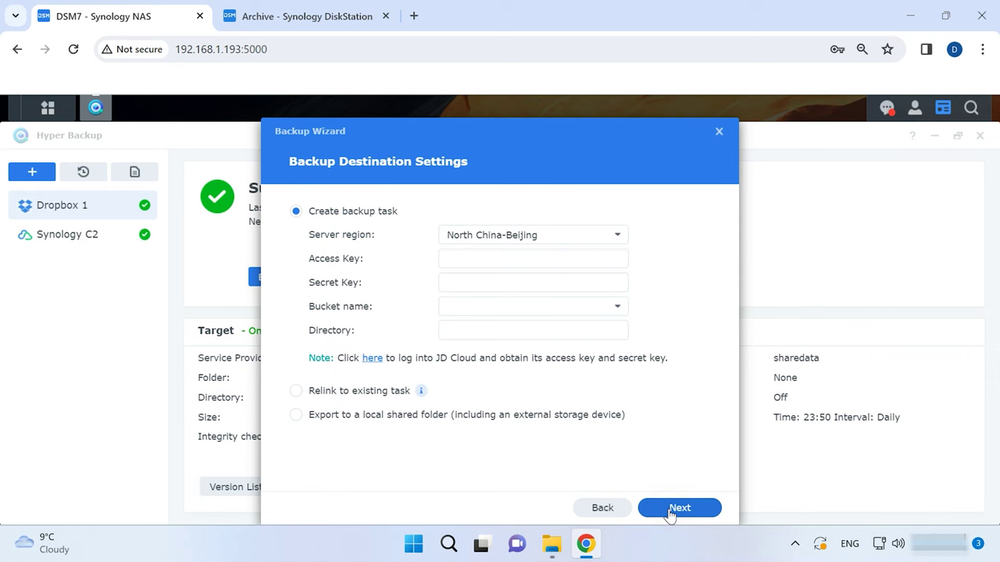
left_click(600, 236)
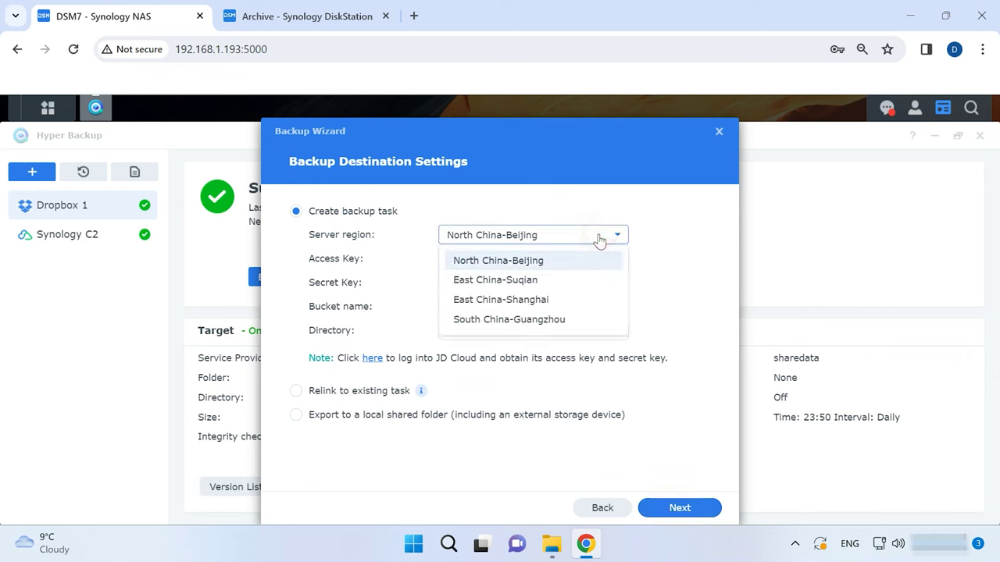
left_click(599, 238)
left_click(612, 508)
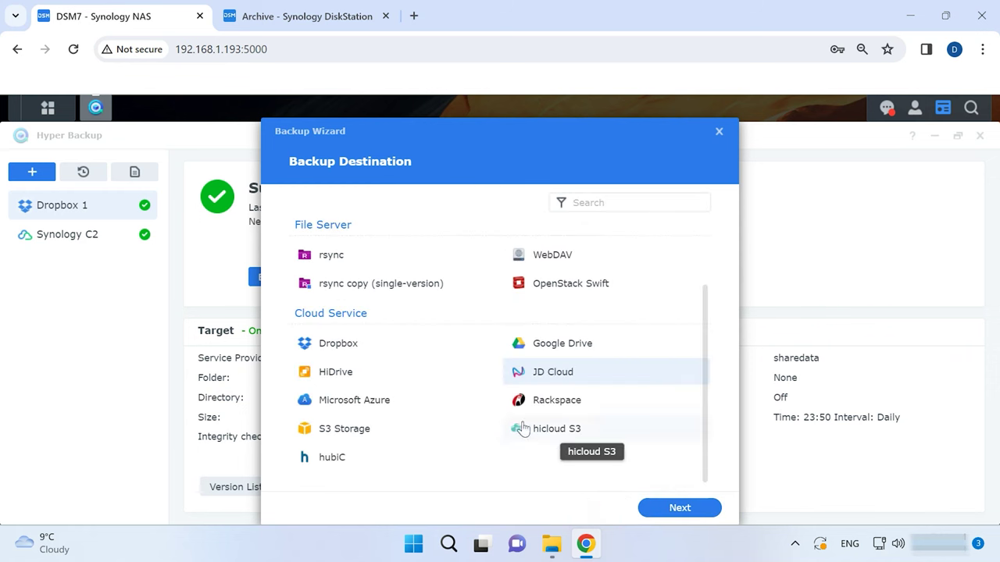
Examine the backup destination settings for Microsoft Azure and open those for Rackspace.
left_click(377, 407)
left_click(673, 508)
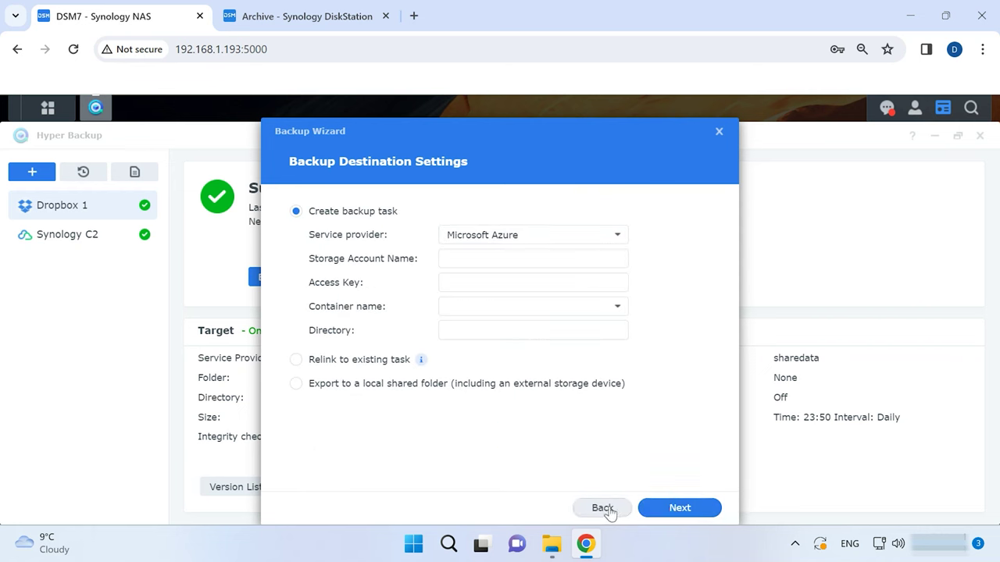
left_click(602, 509)
left_click(557, 402)
left_click(684, 508)
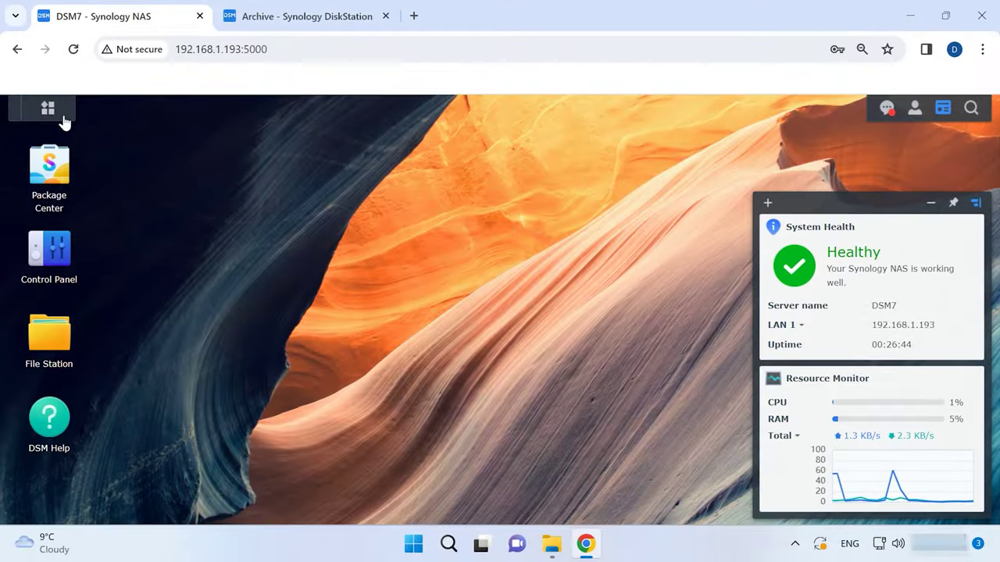
Open Hyper Backup and start a data restoration from the Local Storage 1 task.
left_click(55, 109)
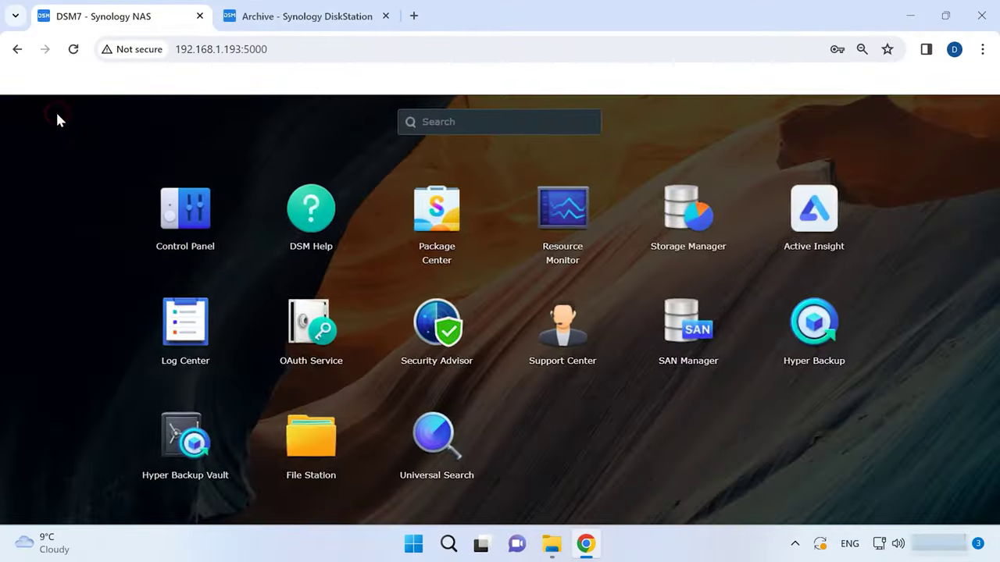
left_click(800, 357)
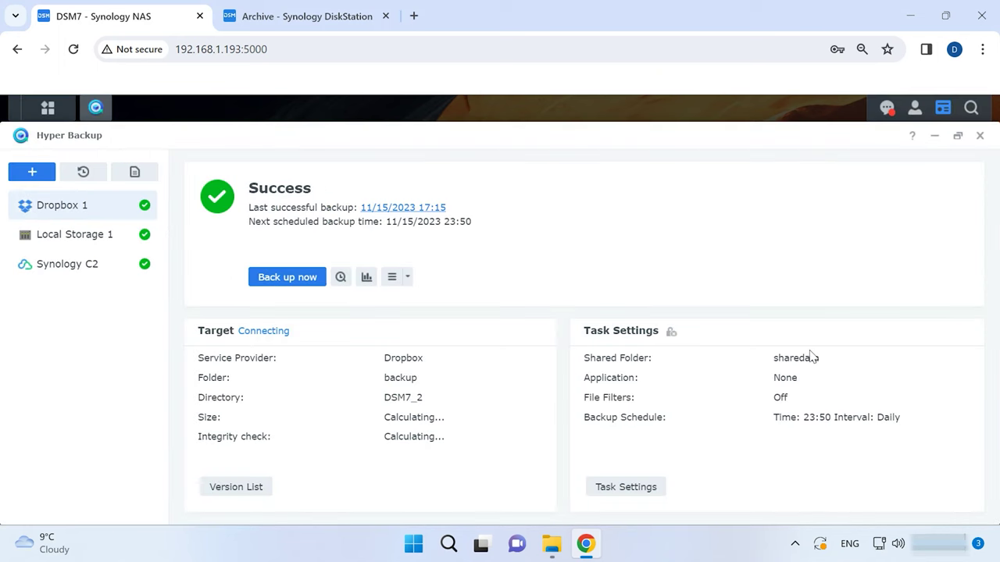
left_click(84, 176)
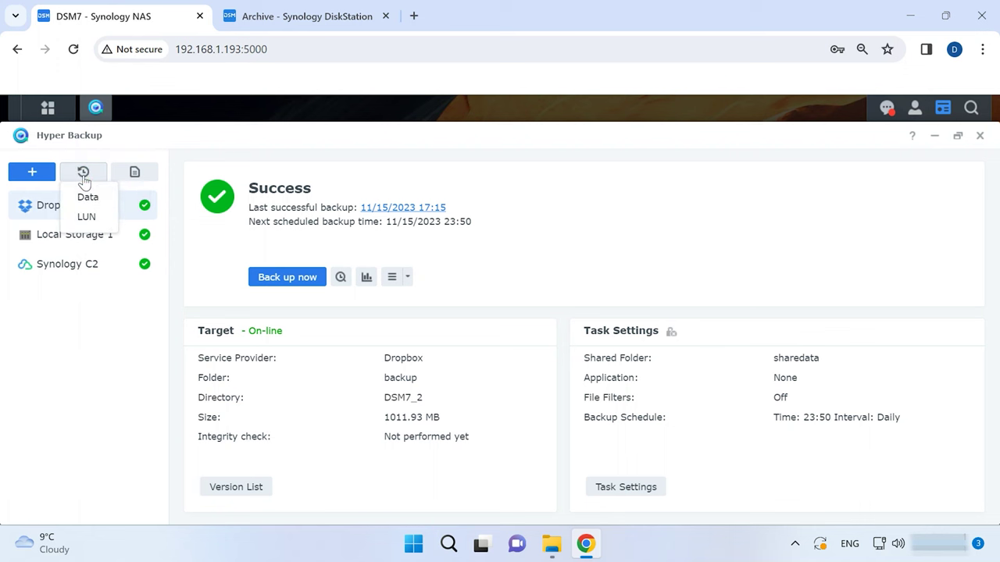
left_click(88, 198)
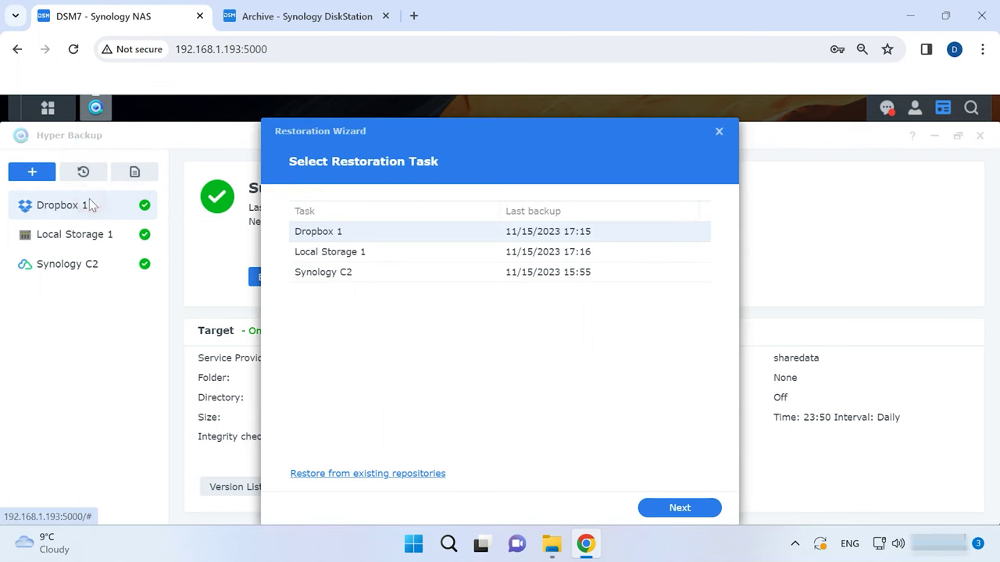
left_click(387, 251)
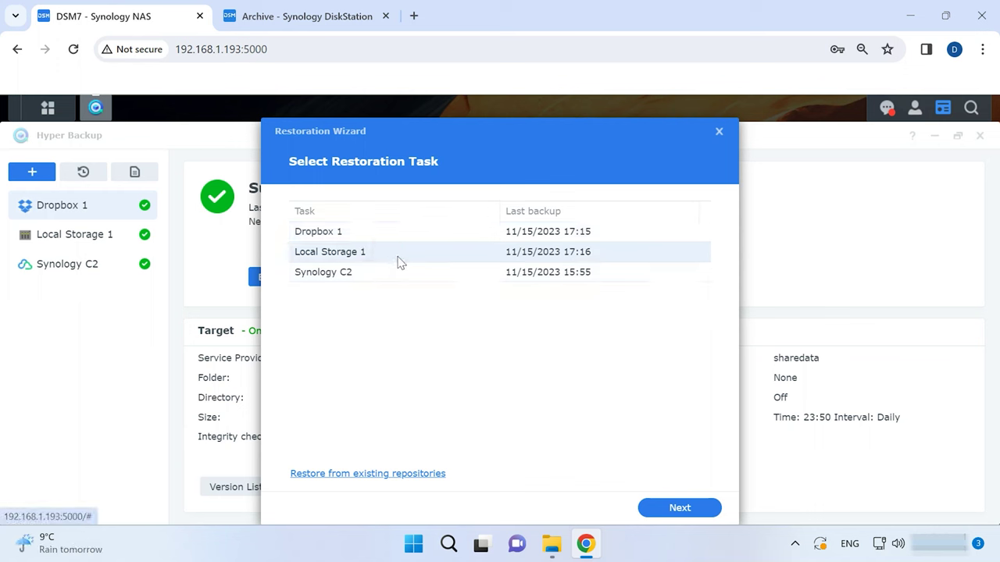
left_click(691, 518)
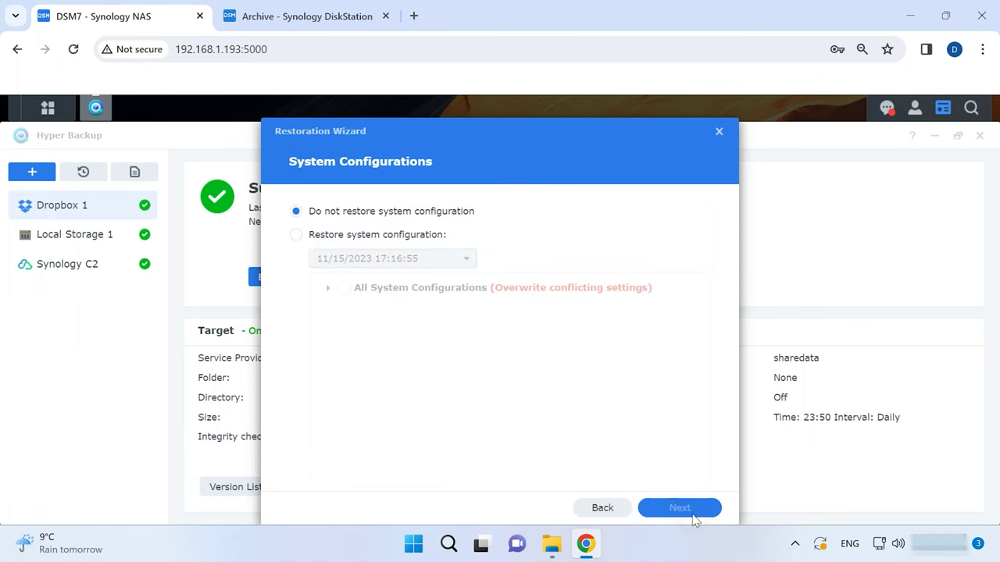
Restore the sharedata folder from the 11/15/2023 17:16 version without restoring the system configuration.
left_click(681, 509)
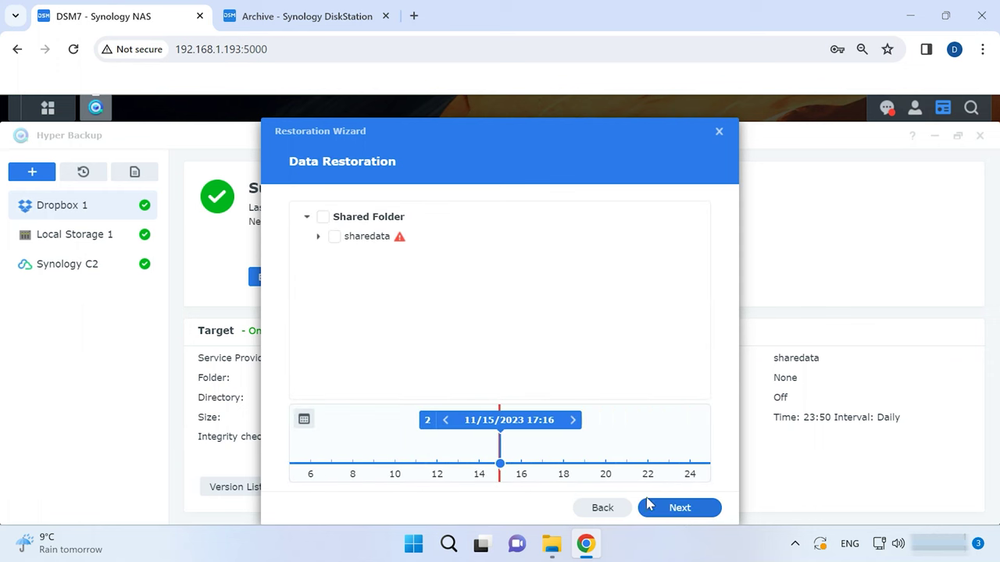
left_click(442, 422)
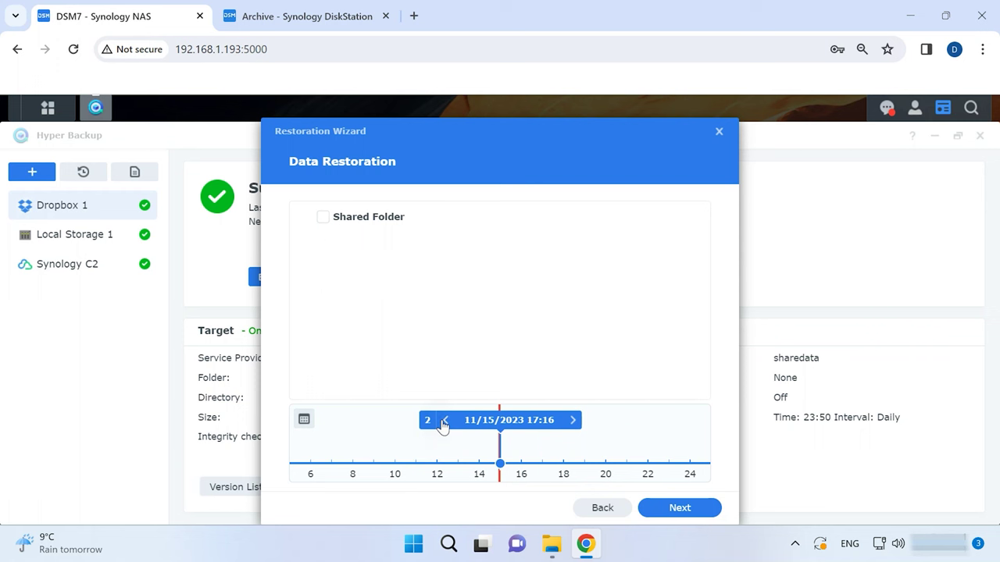
left_click(574, 421)
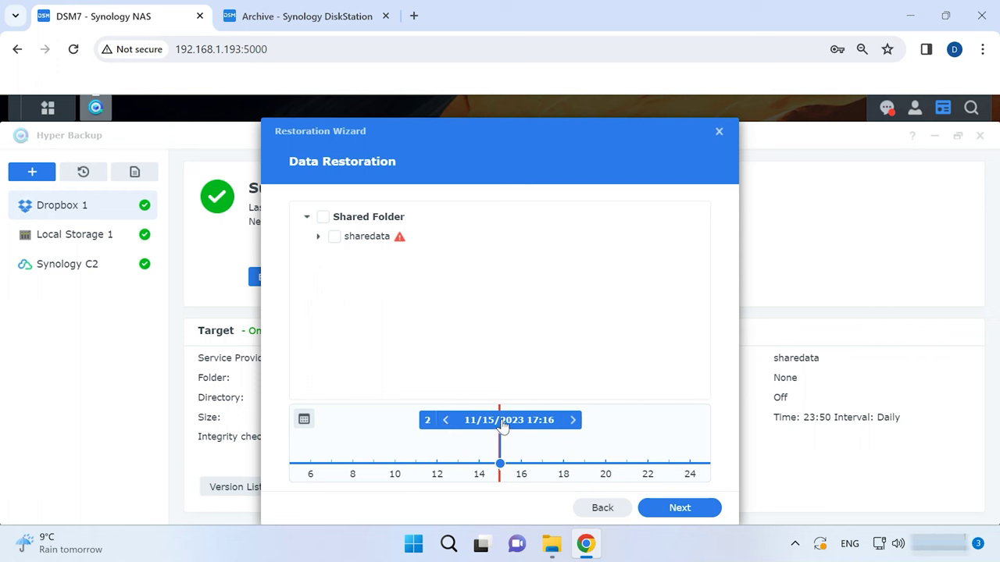
left_click(335, 237)
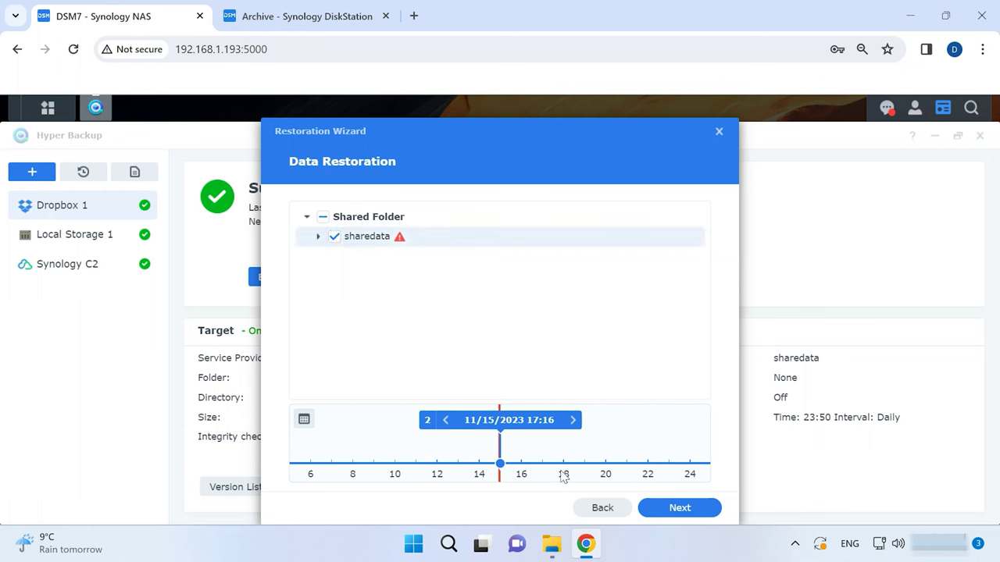
left_click(680, 509)
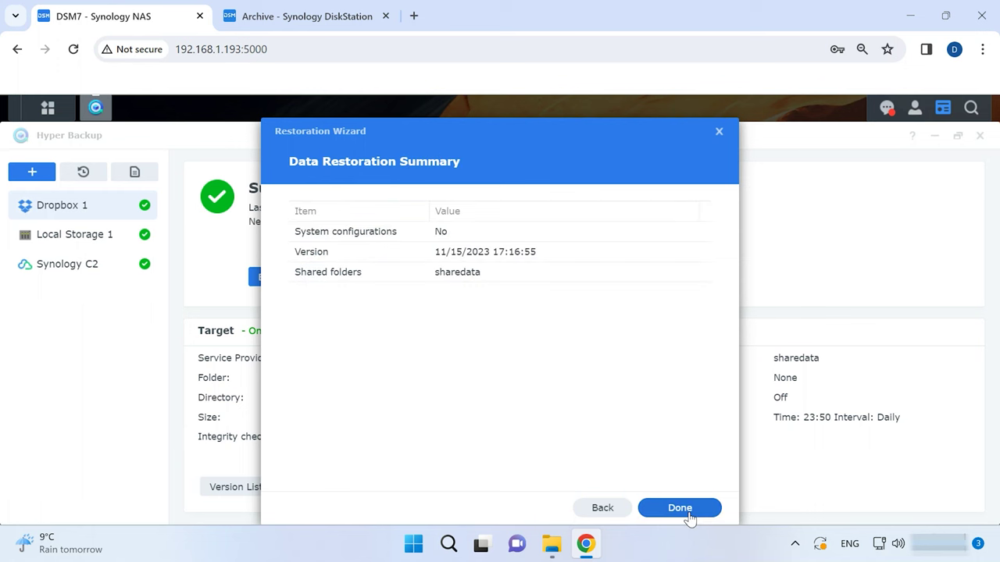
left_click(680, 509)
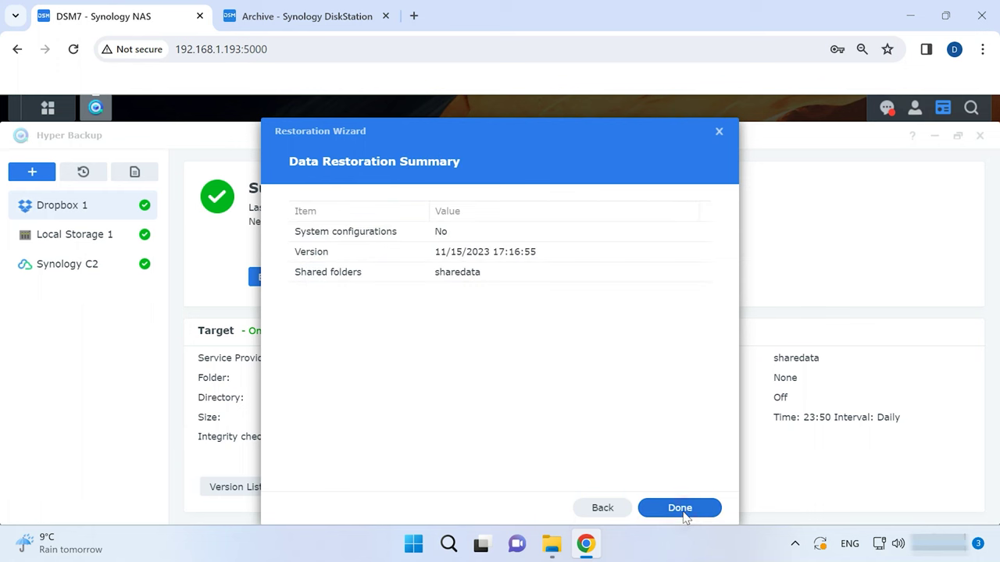